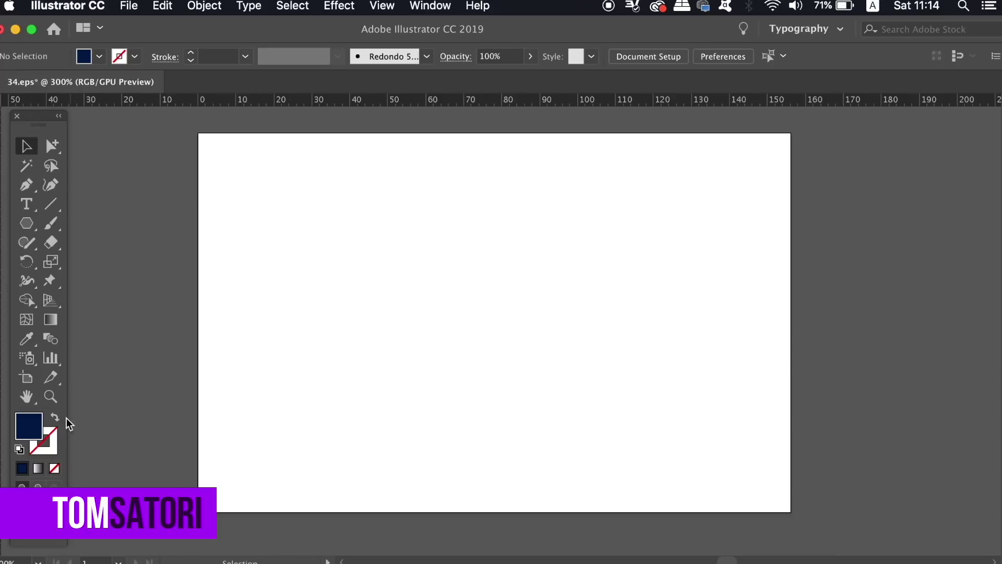
- Swap fill and stroke so new shapes get no fill and a dark blue stroke
key("shift+x")
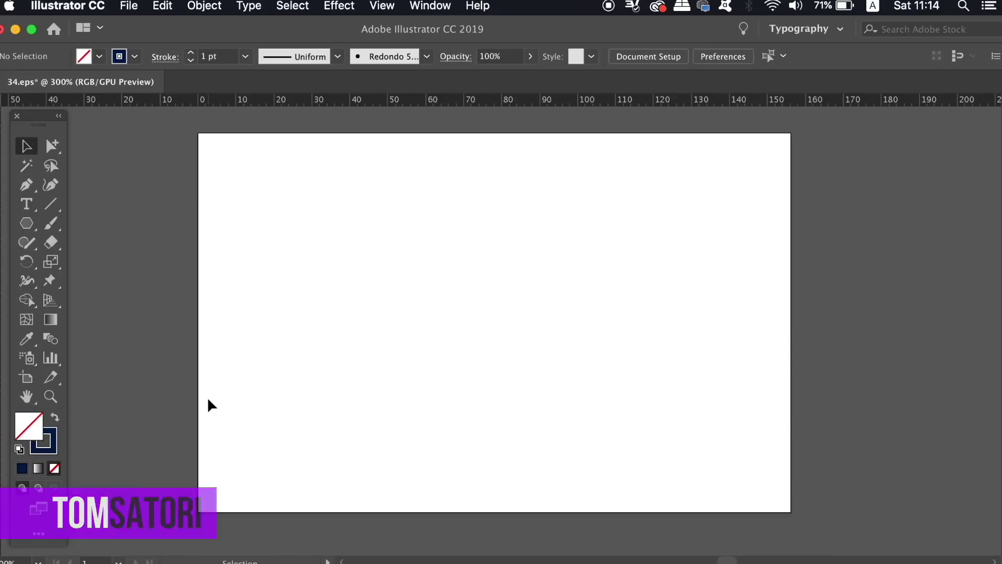
- Set a 0.25 pt stroke and draw an upright six-sided polygon with the Polygon Tool
left_click(245, 57)
left_click(282, 73)
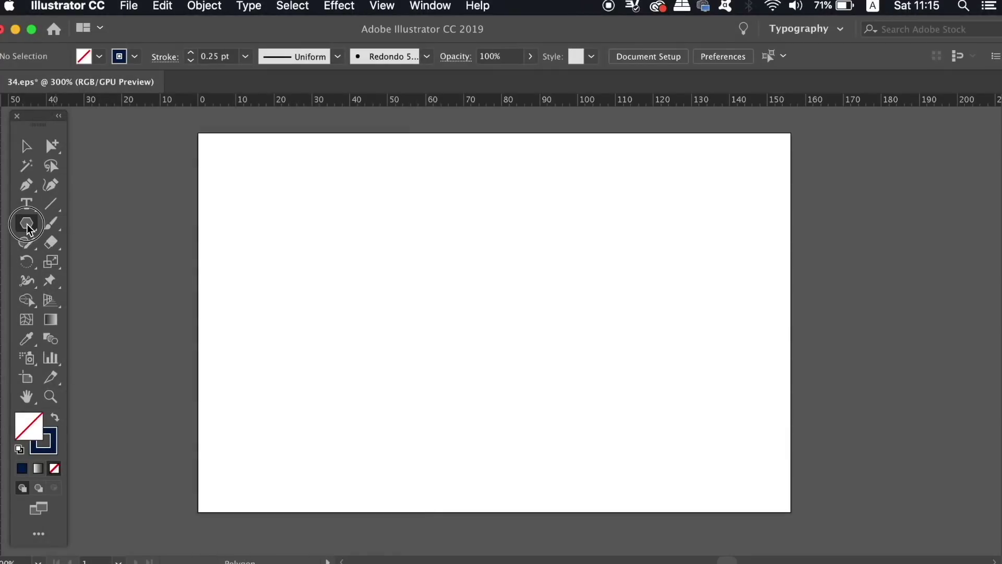
left_click(53, 273)
left_click_drag(29, 228, 117, 282)
key("shift")
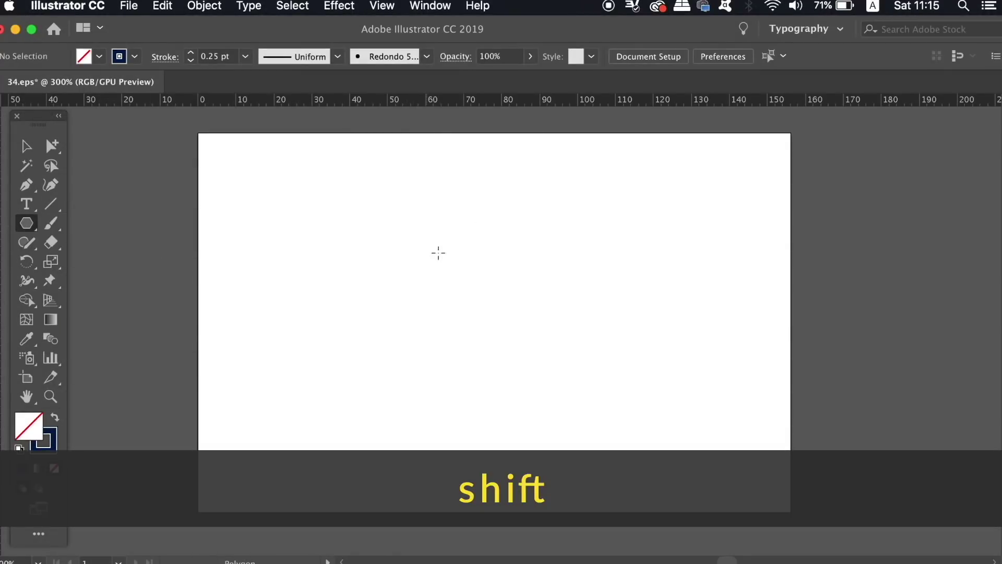
mouse_move(414, 231)
left_mouse_down()
mouse_move(397, 214)
mouse_move(470, 284)
mouse_move(396, 226)
mouse_move(444, 251)
mouse_move(447, 266)
mouse_move(424, 251)
left_mouse_up()
key("Down")
key("Down")
key("Down")
key("Up")
key("Up")
key("Up")
key("Up")
key("Down")
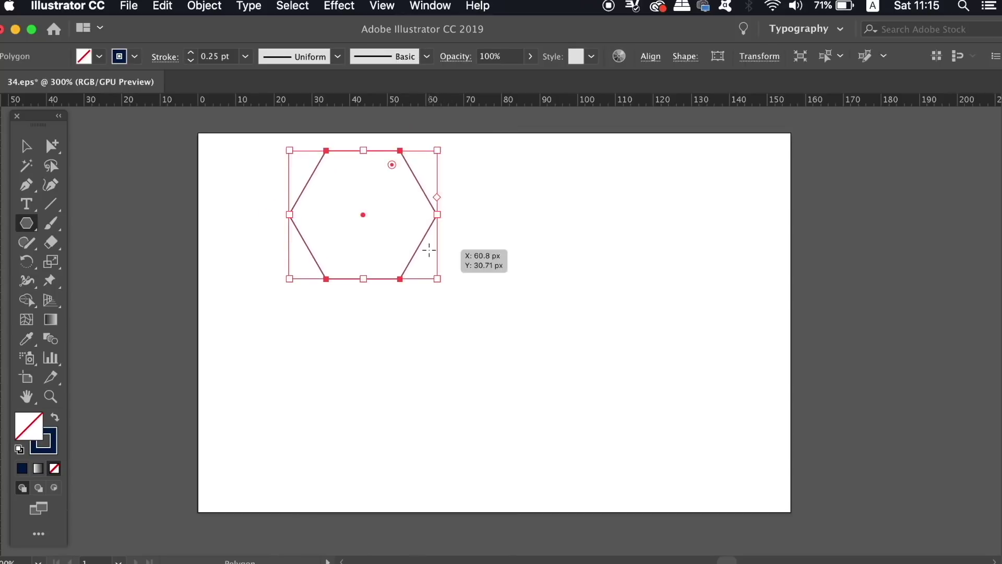
- Move the hexagon toward the centre of the artboard
key("v")
left_click(503, 267)
left_click_drag(422, 243, 535, 336)
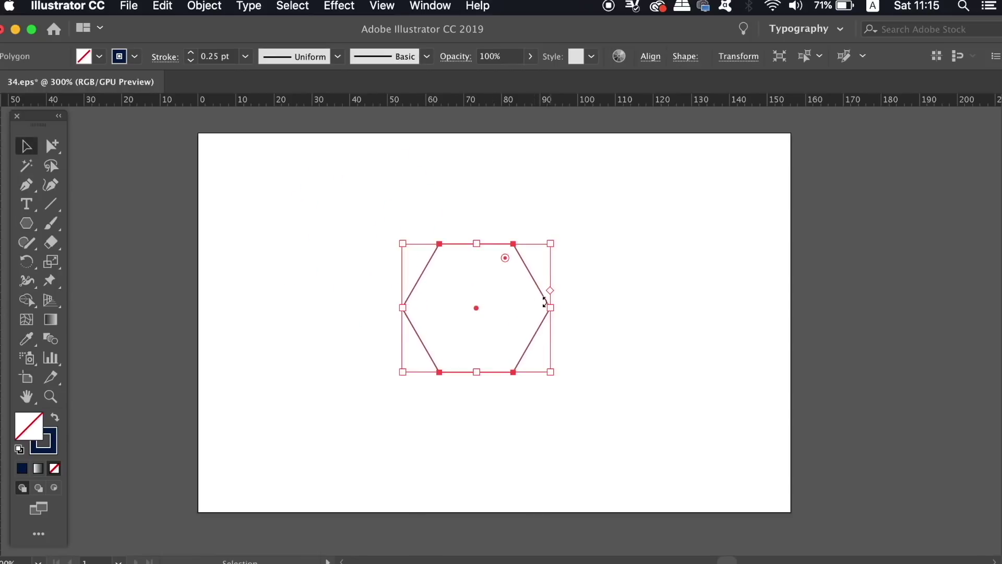
- Toggle Scale Strokes & Effects and Enable Content Aware Defaults in General preferences
left_click(91, 4)
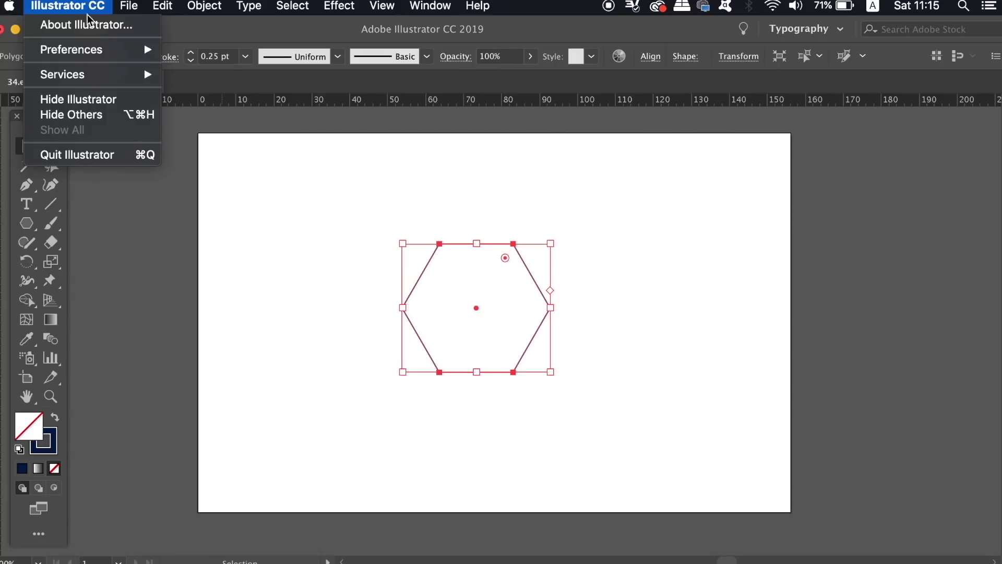
mouse_move(96, 49)
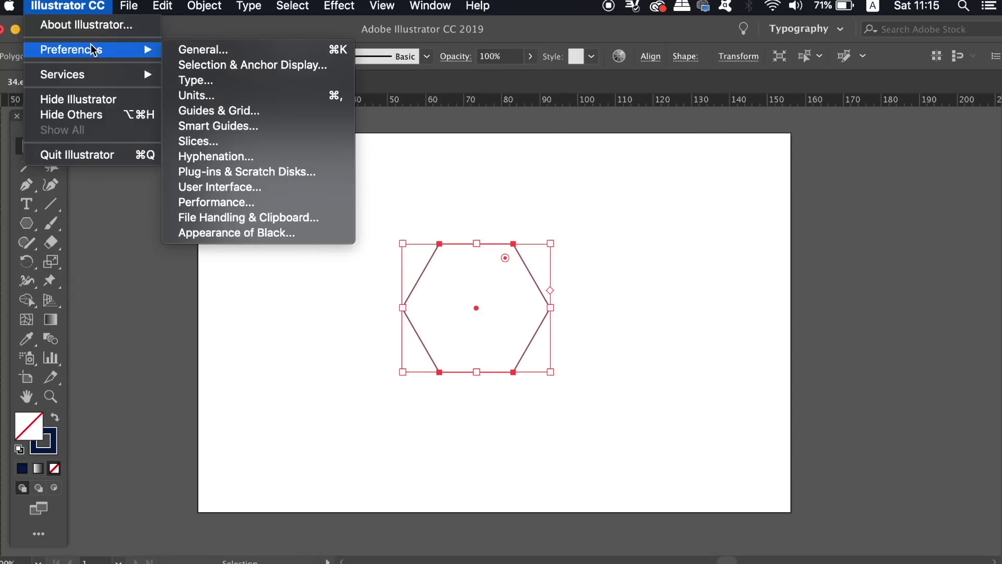
left_click(254, 56)
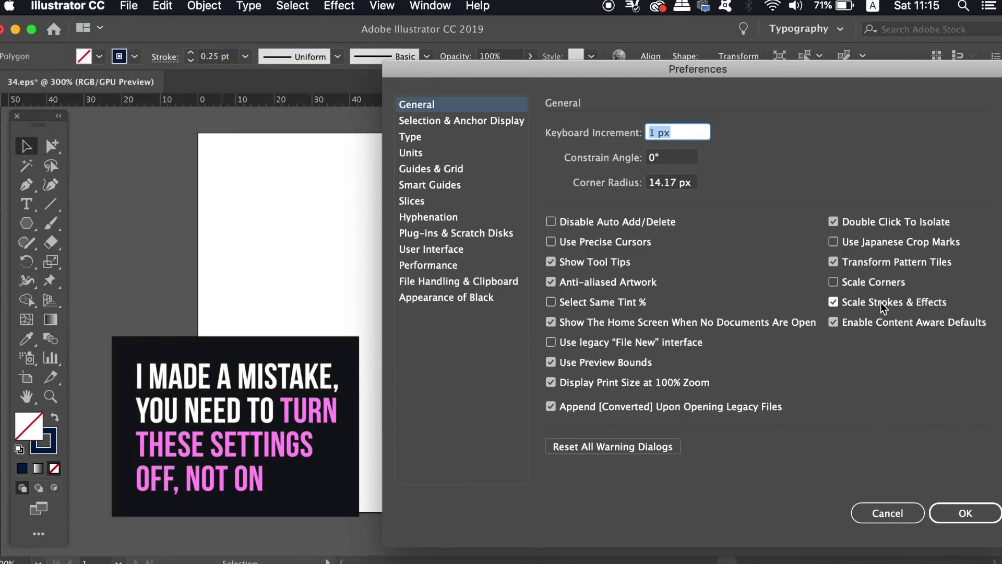
left_click(864, 304)
left_click(869, 322)
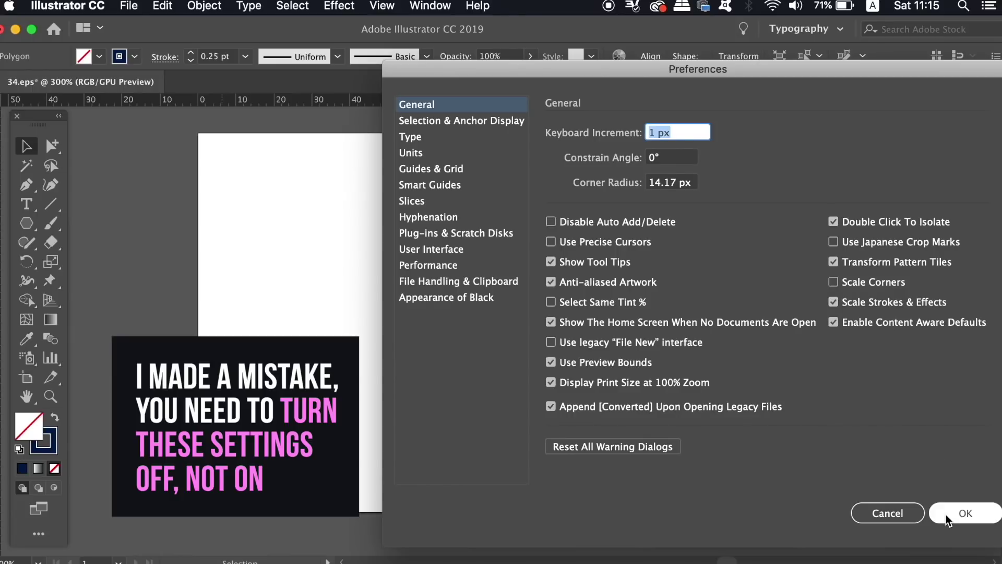
left_click(951, 516)
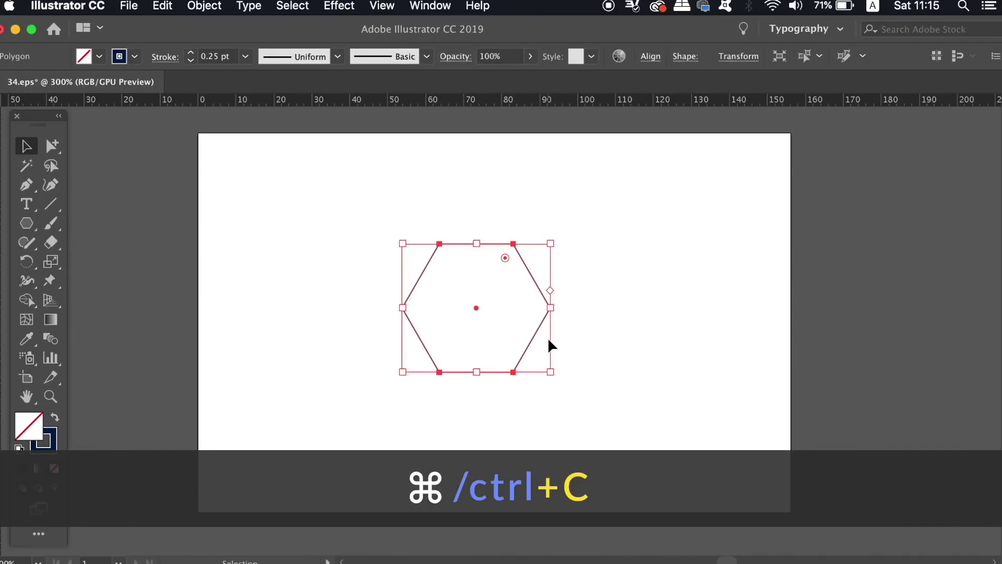
- Paste a copy of the hexagon in front and enlarge it from its centre
key("super+f")
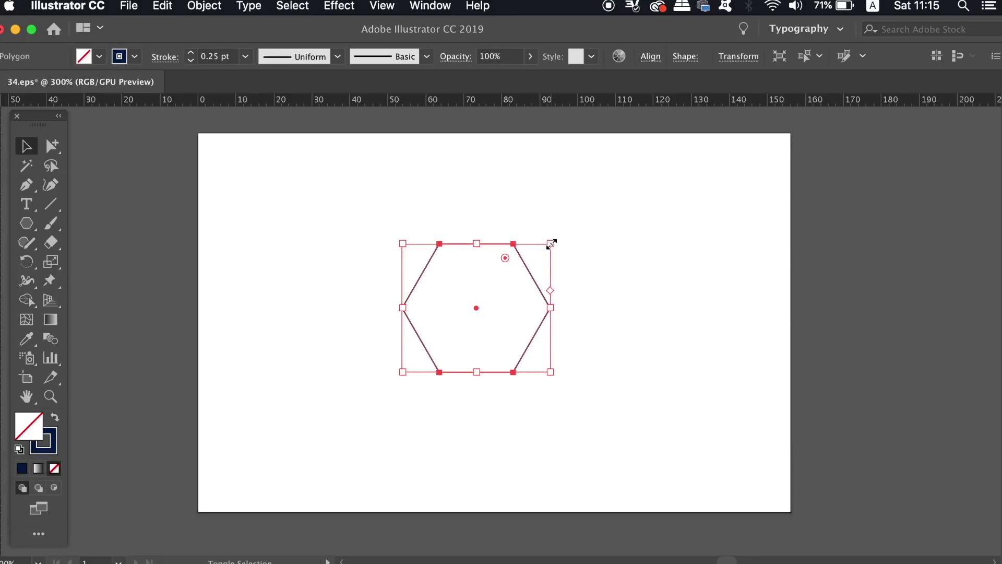
key("shift")
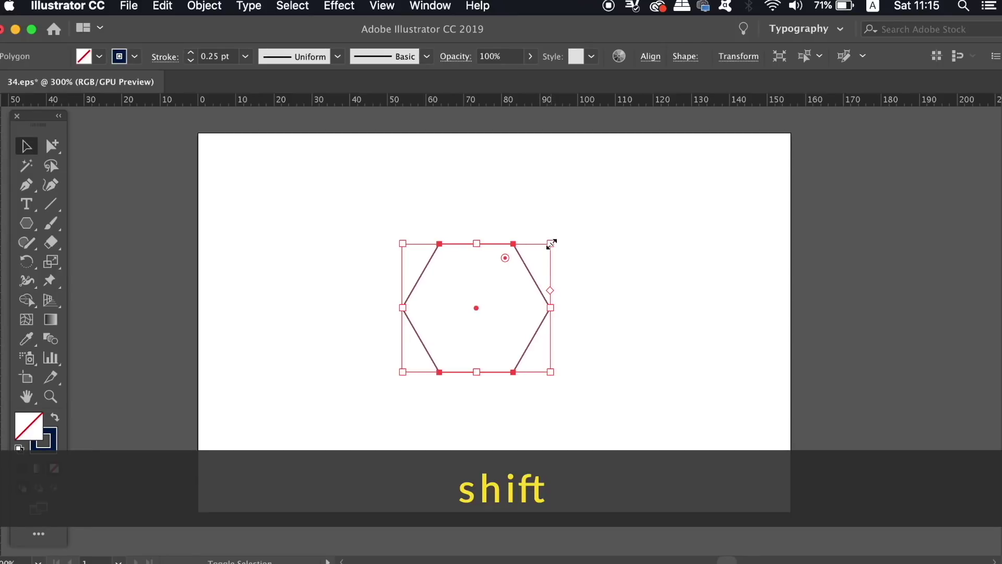
key("alt")
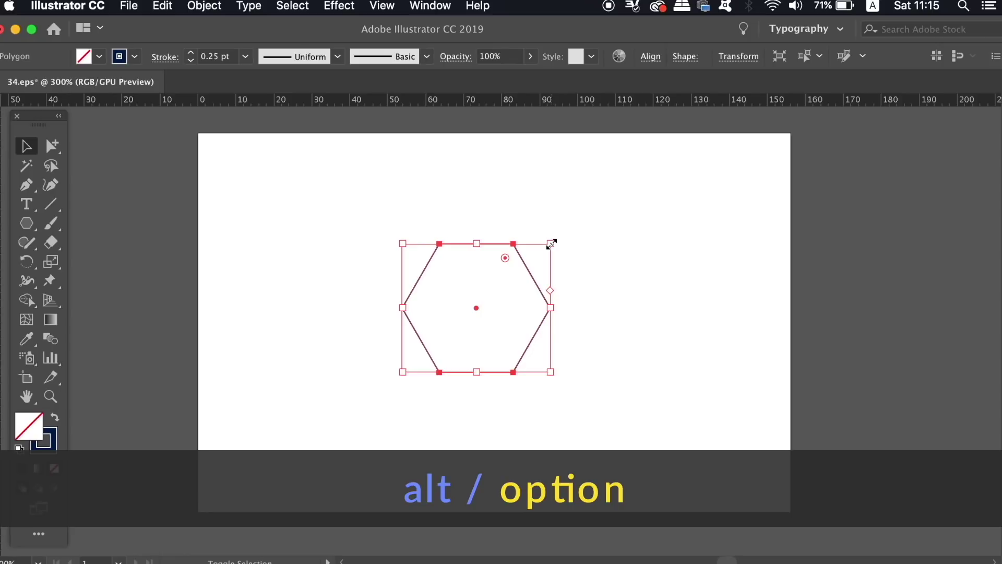
left_click_drag(552, 244, 569, 233)
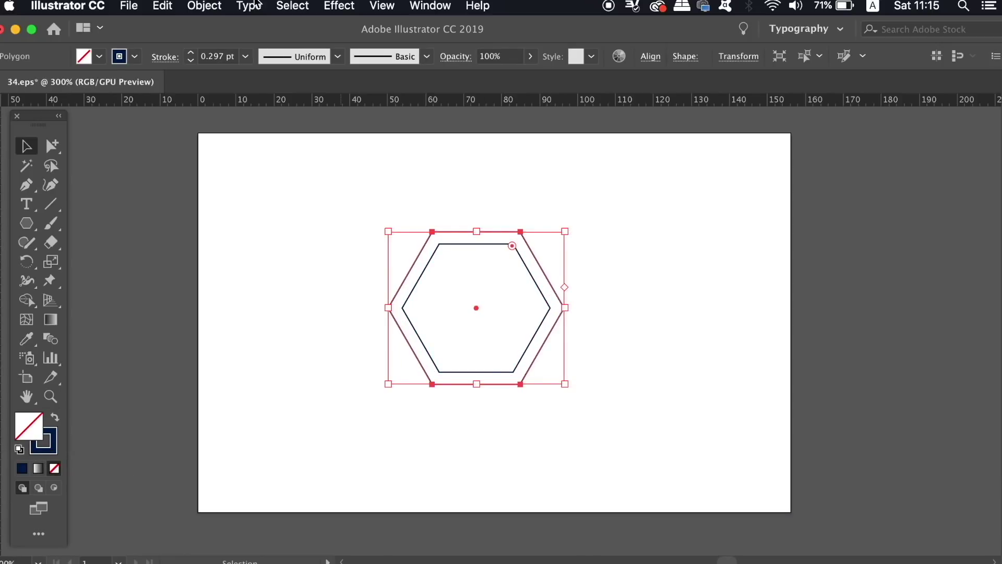
- Rotate the enlarged hexagon copy by 45° with Object > Transform > Rotate
left_click(211, 6)
mouse_move(225, 21)
left_click(425, 72)
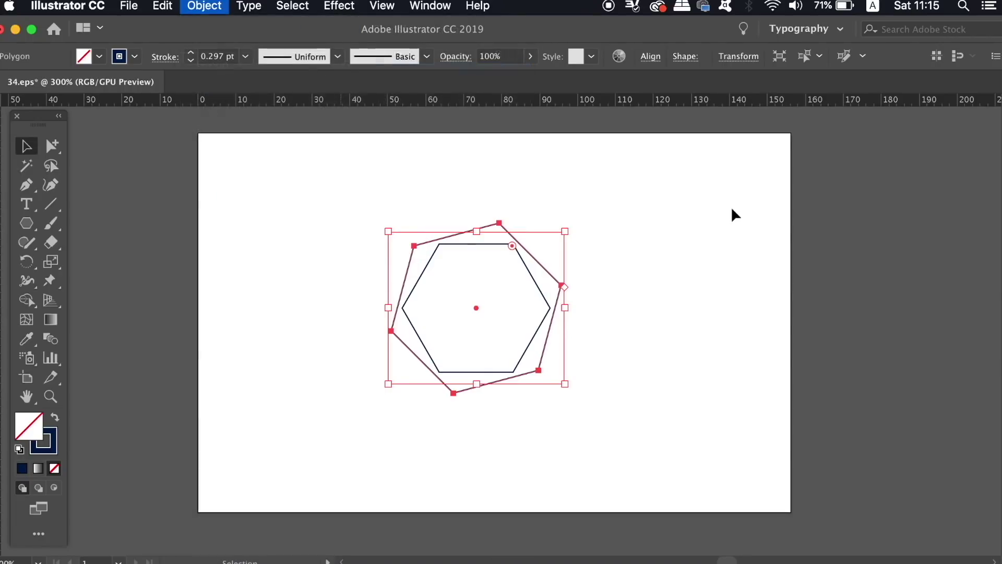
left_click(868, 275)
type("3")
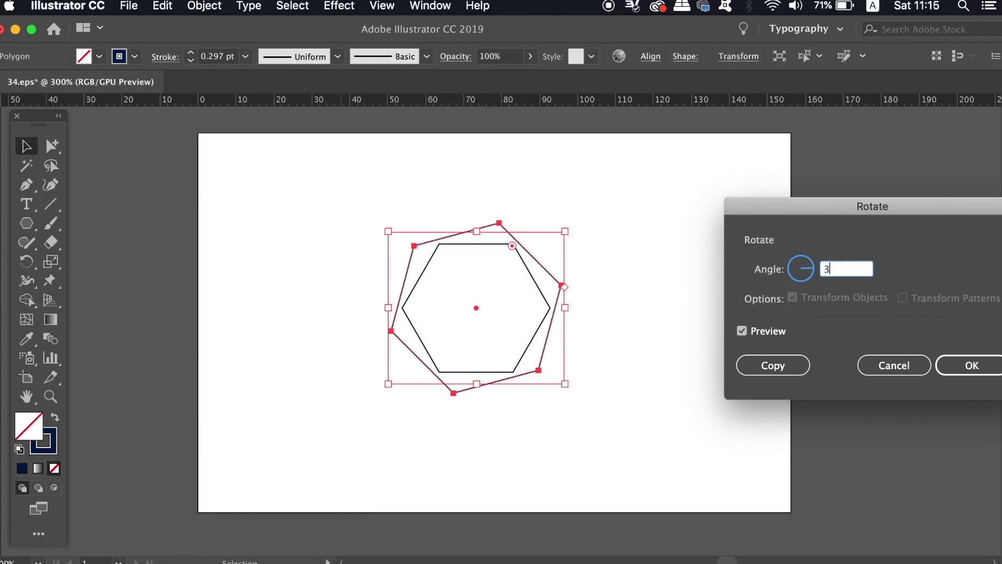
left_click(777, 333)
left_click(776, 335)
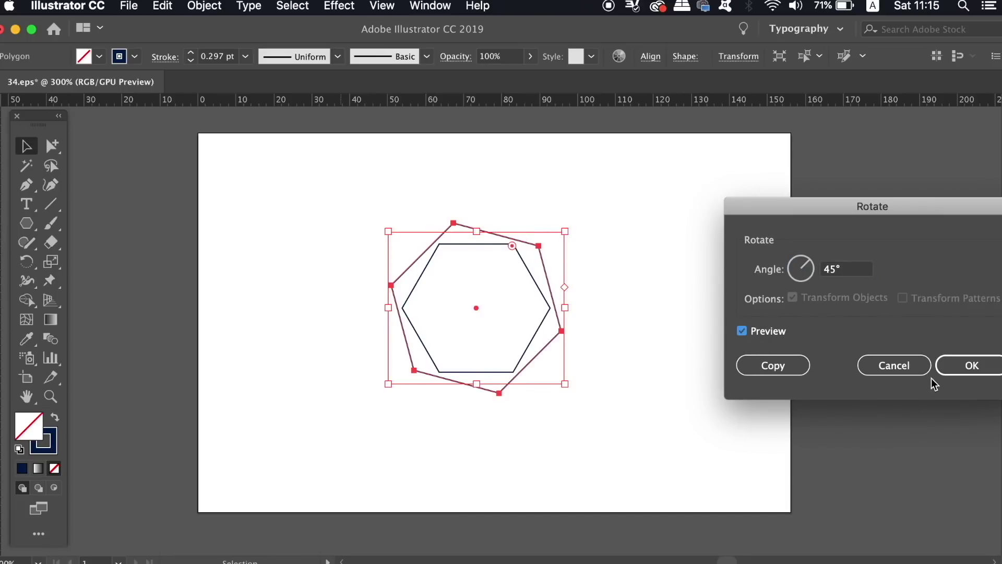
left_click(976, 373)
- Fine-tune the rotated hexagon's size, then select both hexagons and scale them up together
key("super+equal")
scroll(649, 353, "up", 3)
left_click_drag(632, 167, 634, 178)
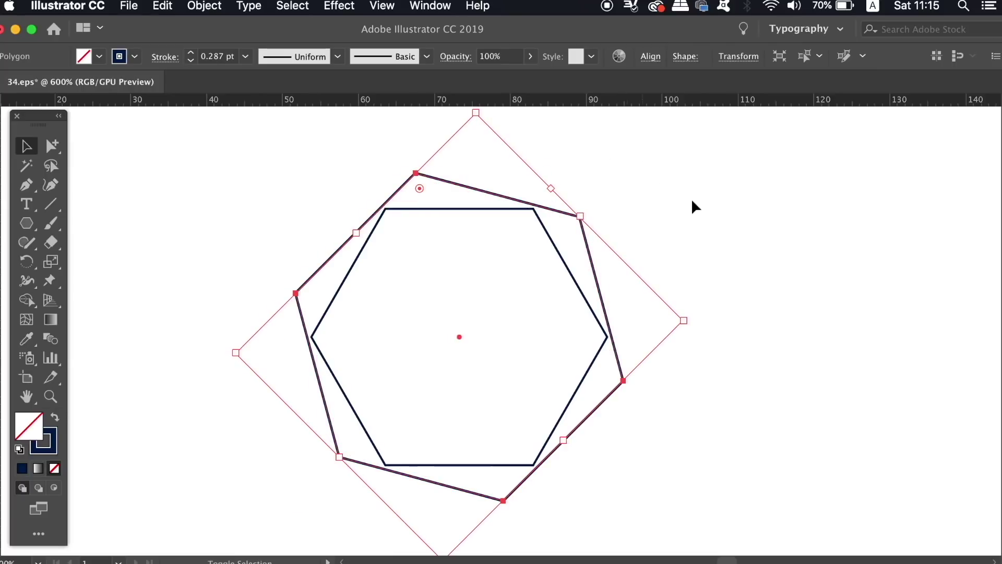
left_click(721, 220)
key("super+minus")
left_click_drag(404, 272, 642, 430)
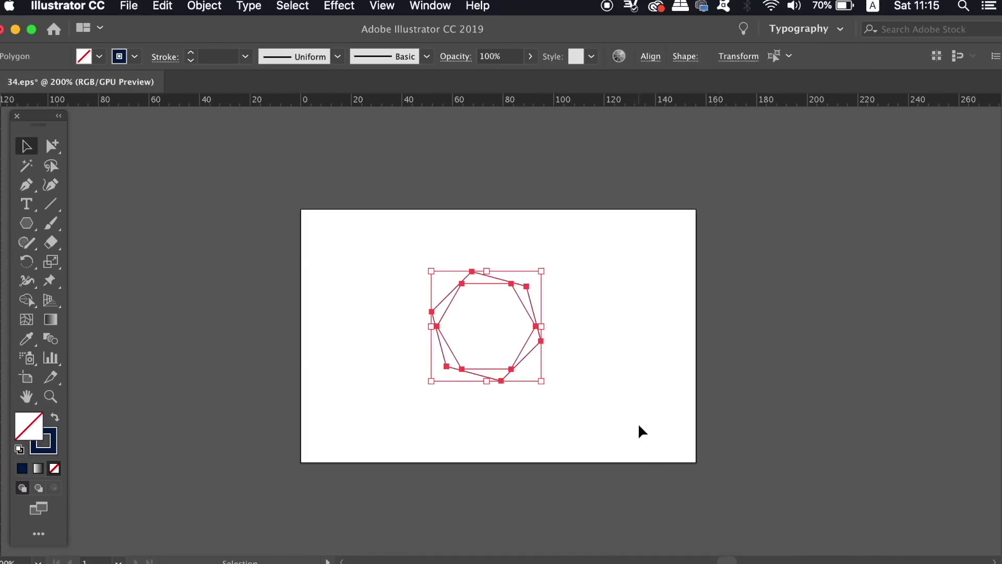
left_click_drag(541, 271, 640, 229)
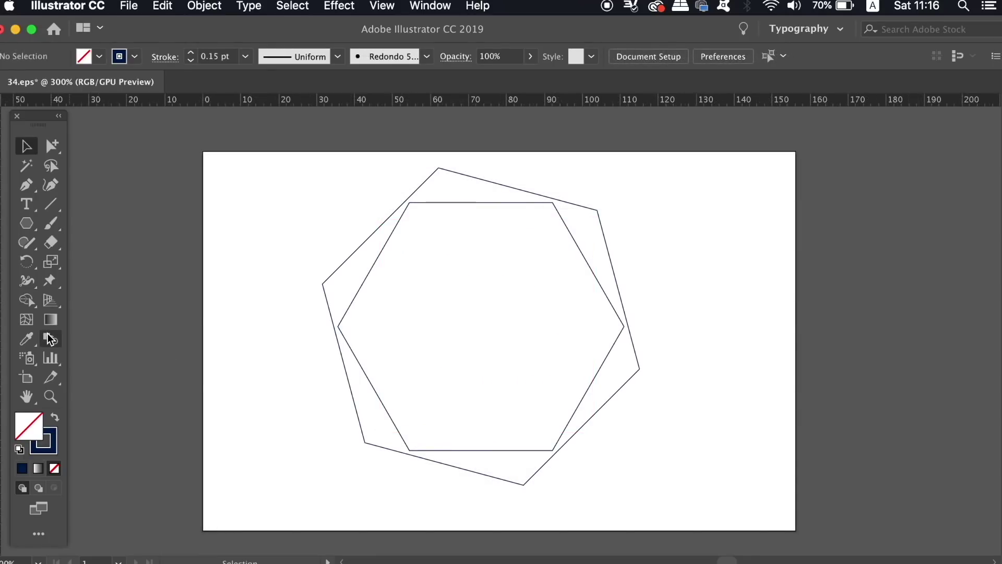
- Blend the outer hexagon into the inner one with the Blend Tool
left_click(49, 339)
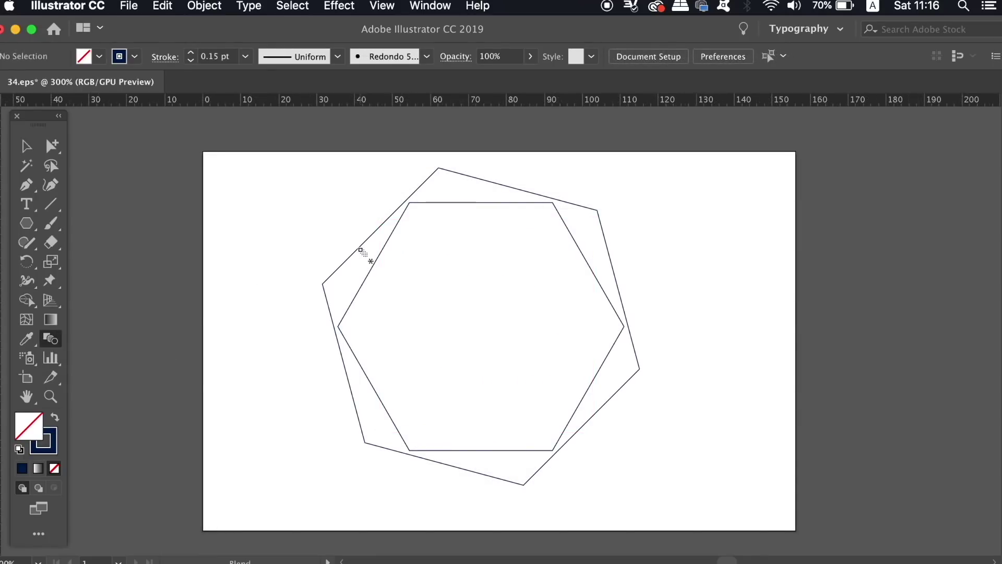
left_click(359, 251)
left_click(381, 255)
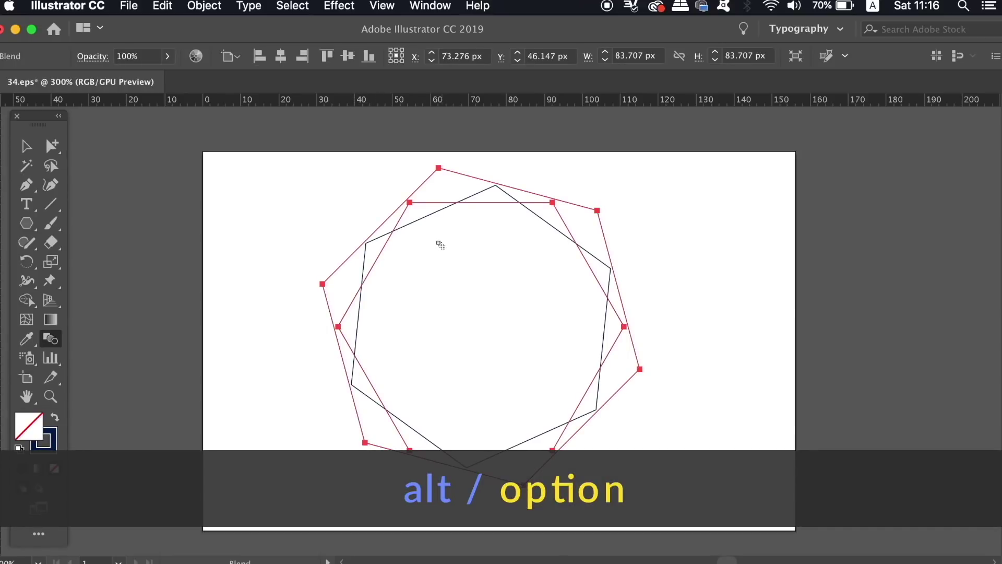
- Set the blend spacing to 20 Specified Steps and deselect the blend
left_click(384, 251, "alt")
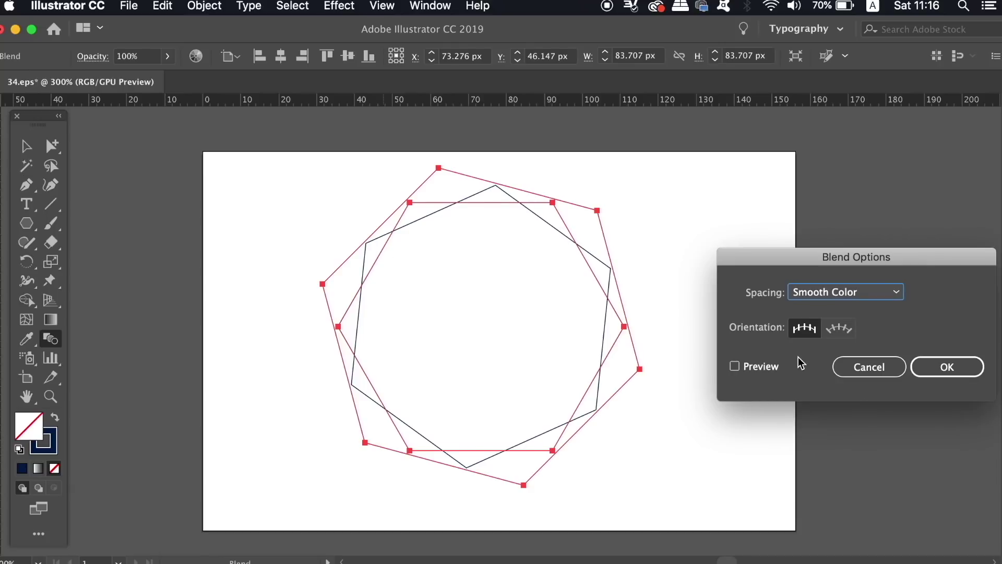
left_click(870, 293)
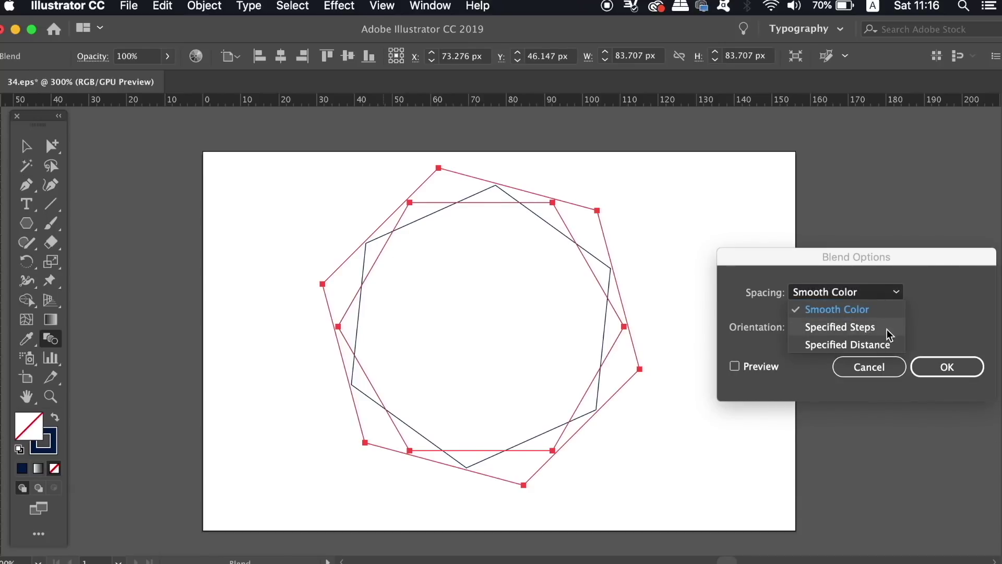
left_click(876, 329)
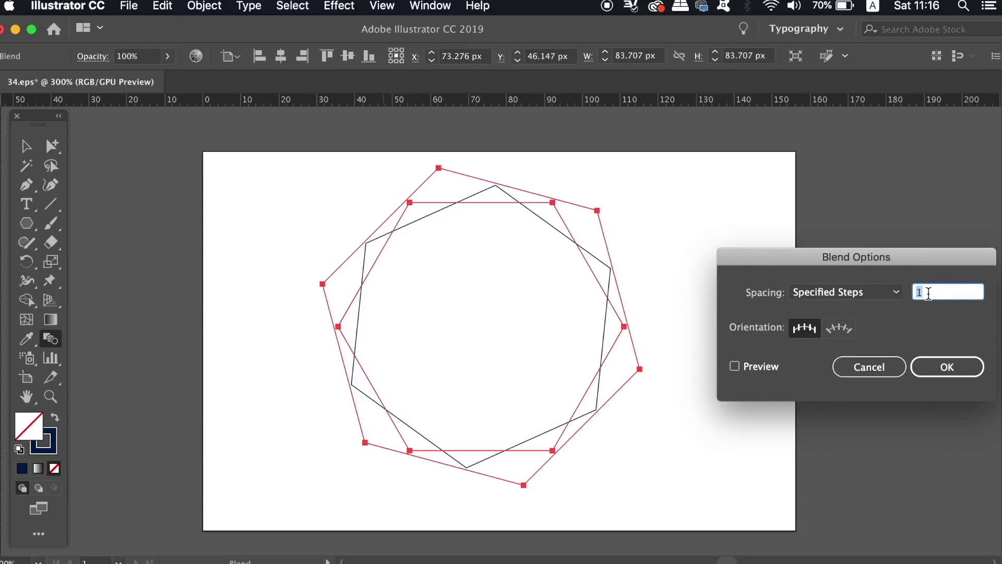
left_click(766, 367)
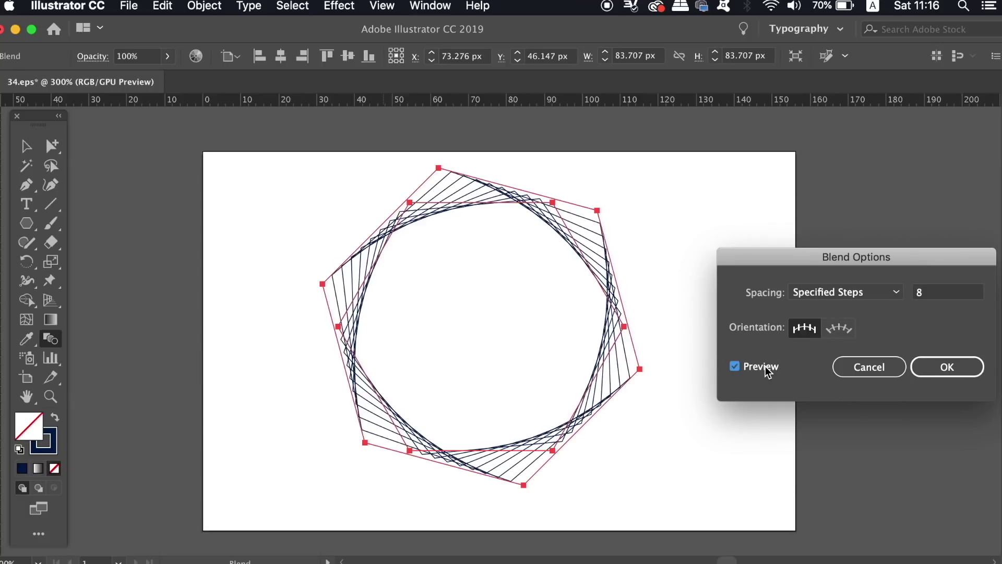
left_click(925, 299)
key("shift+Up")
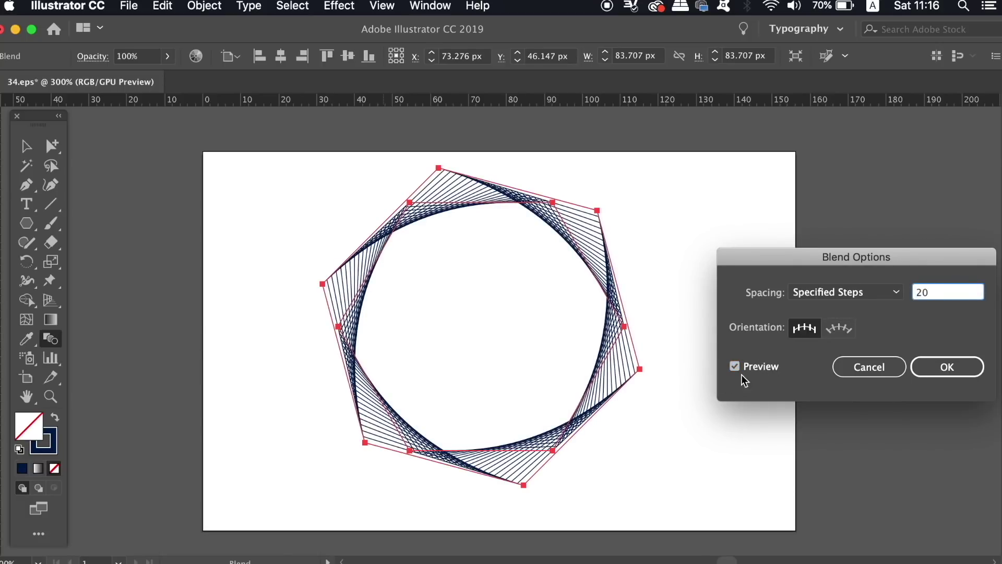
left_click(760, 376)
left_click(763, 376)
left_click(933, 367)
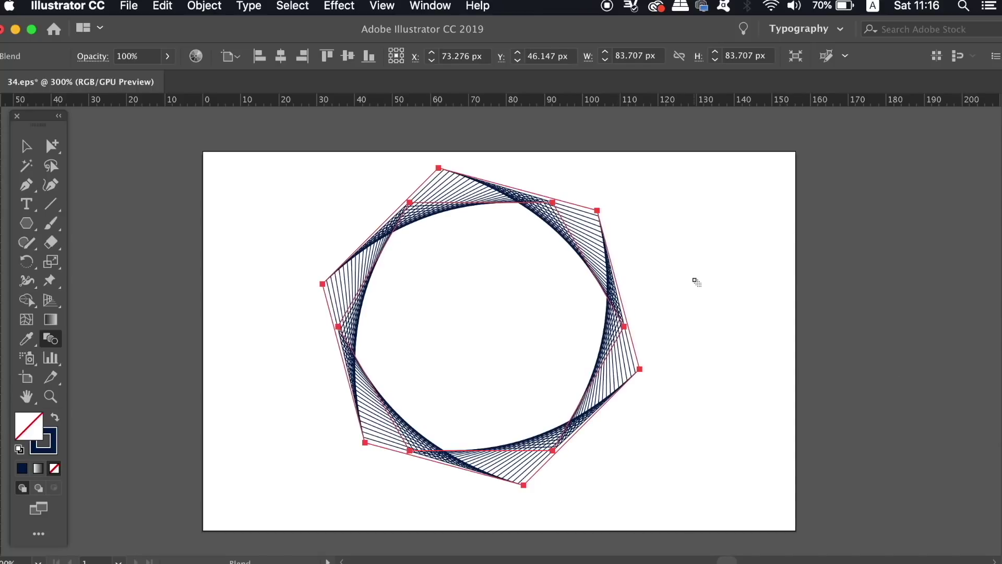
key("v")
left_click(693, 278)
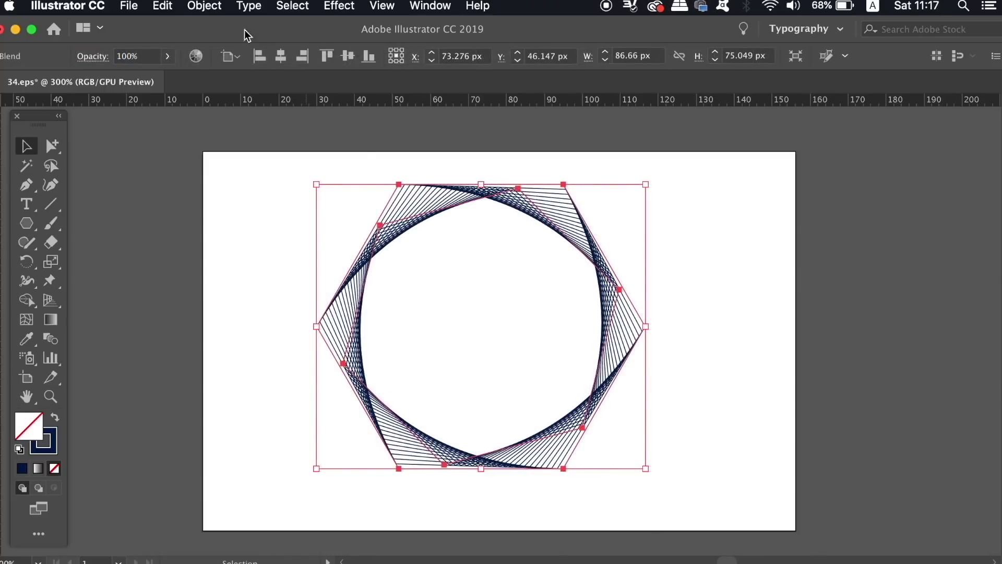
- Expand the blend's Object, Fill and Stroke into separate paths, then deselect
left_click(204, 6)
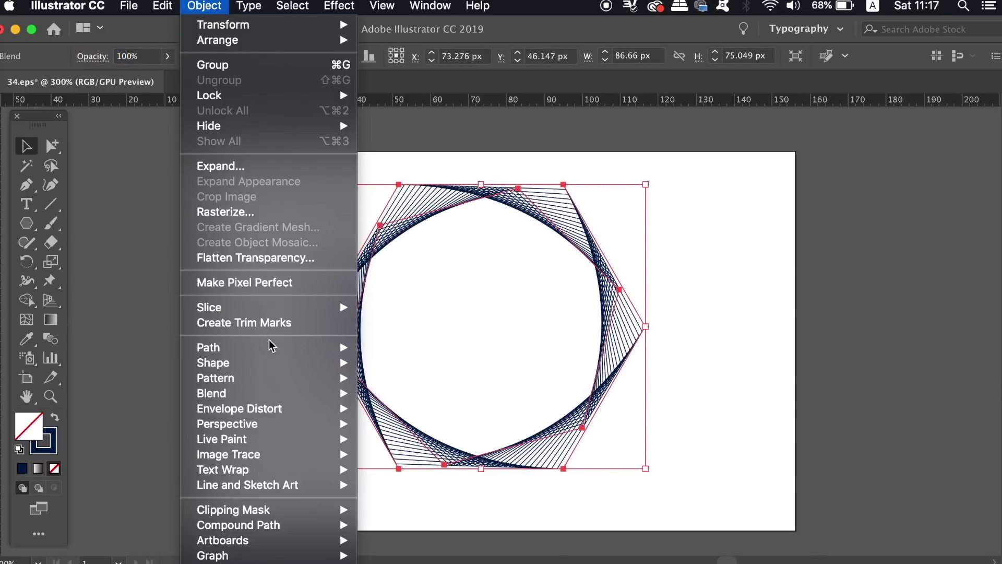
left_click(273, 166)
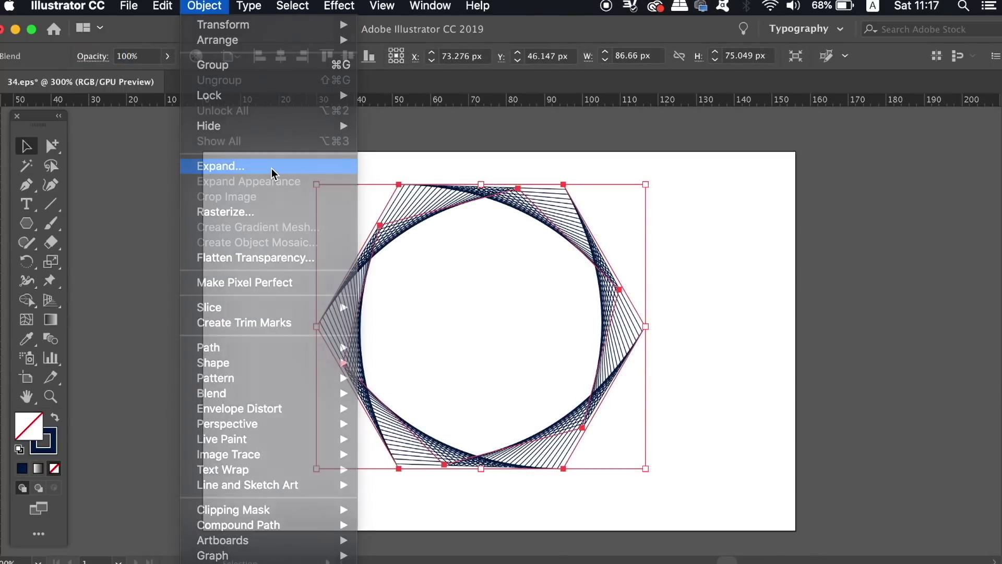
left_click(725, 381)
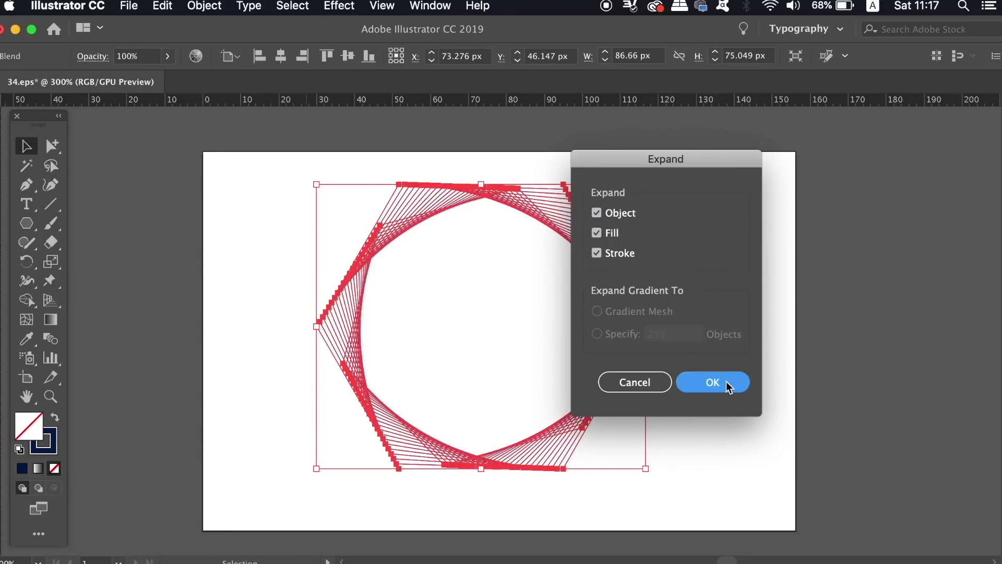
left_click(670, 297)
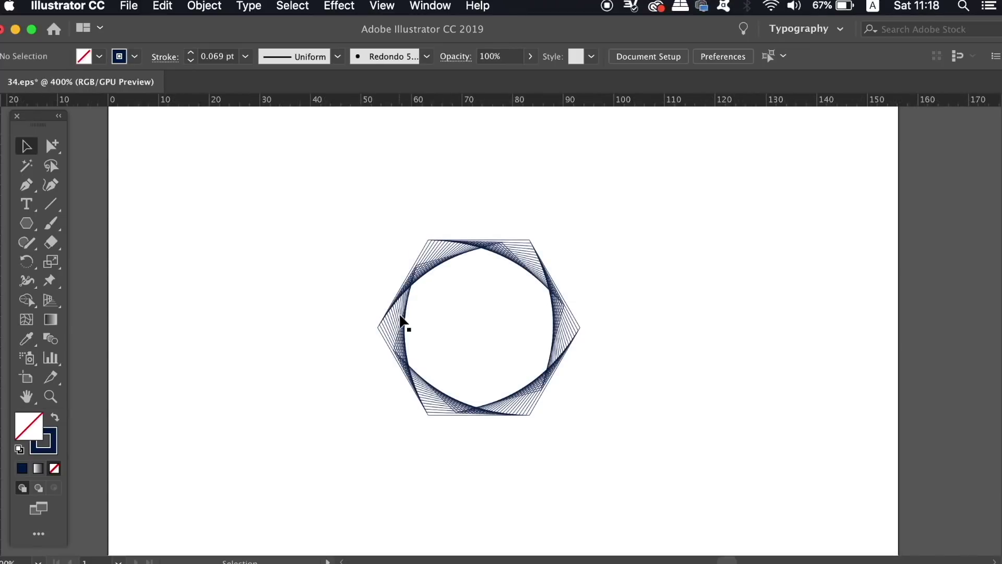
- Apply Pathfinder Exclude to the hexagon lines and set their stroke to 0.1 pt
left_click(403, 324)
left_click(427, 4)
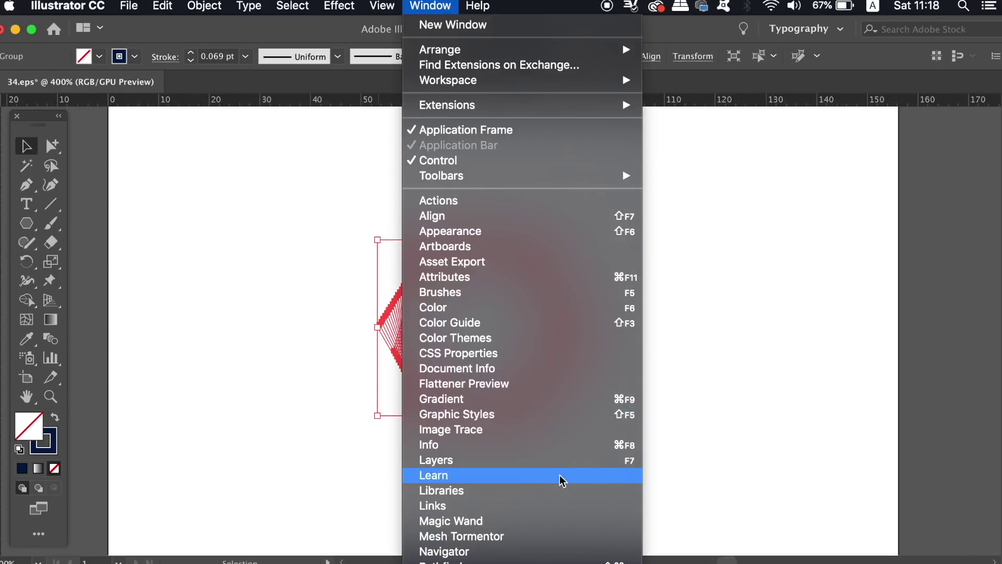
left_click(443, 561)
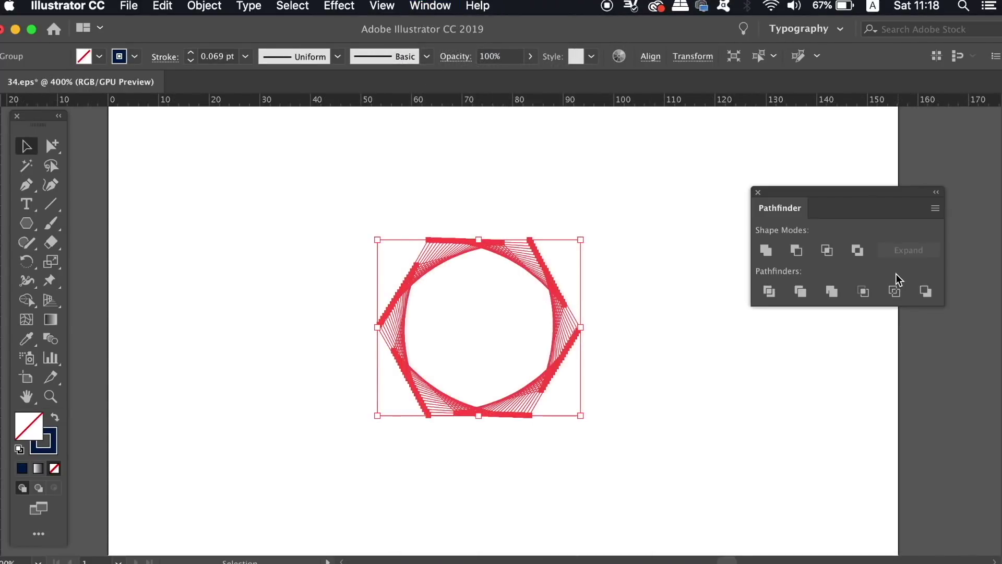
left_click(862, 255)
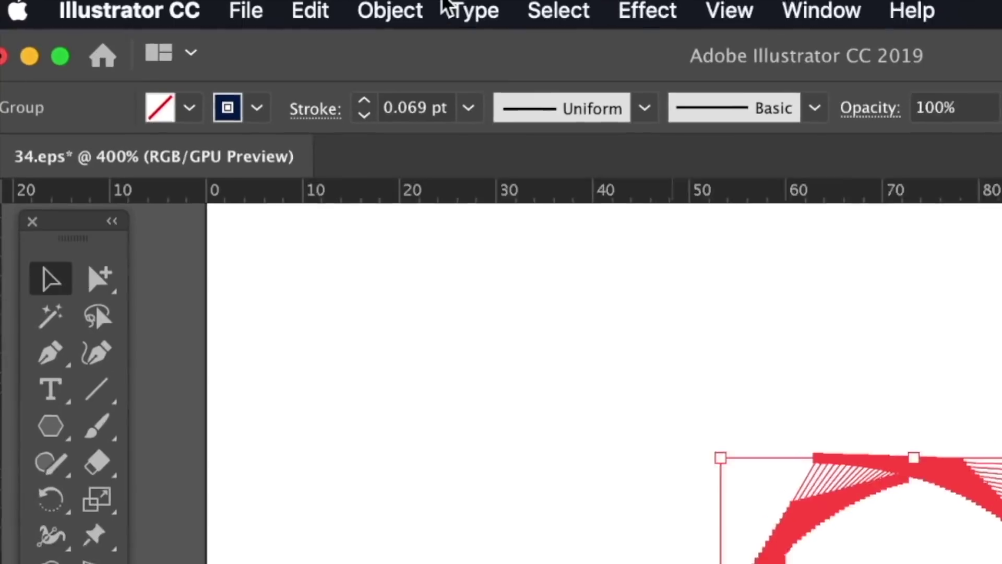
left_click_drag(472, 121, 363, 117)
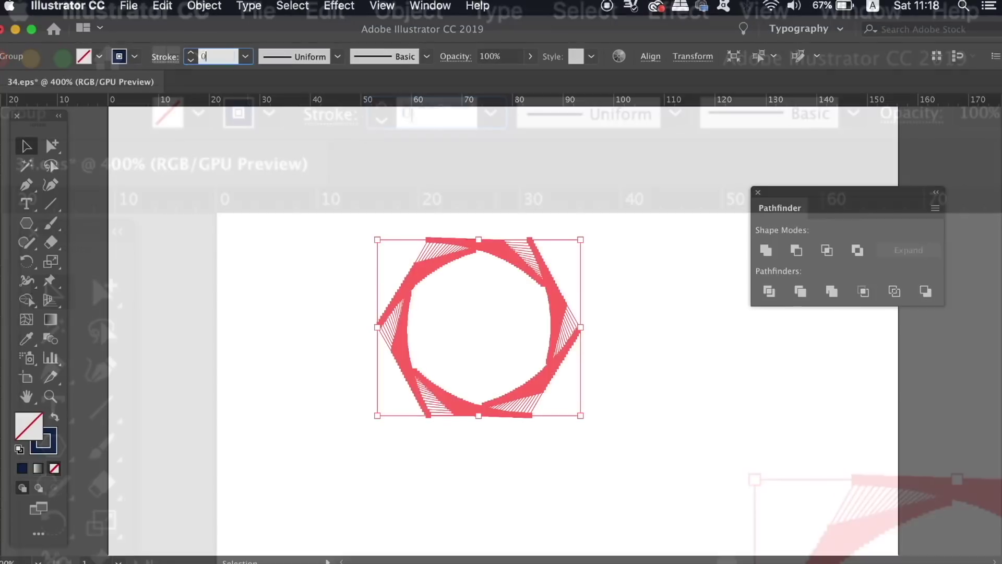
type("0.1")
key("Return")
- Convert the hexagon ring's strokes into filled shapes with Outline Stroke
left_click(283, 231)
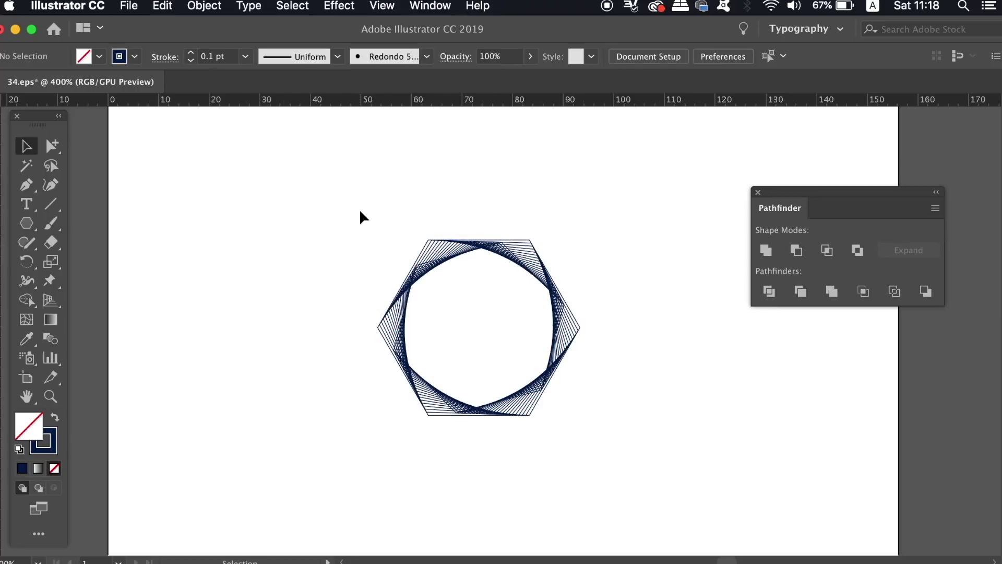
left_click_drag(360, 211, 596, 397)
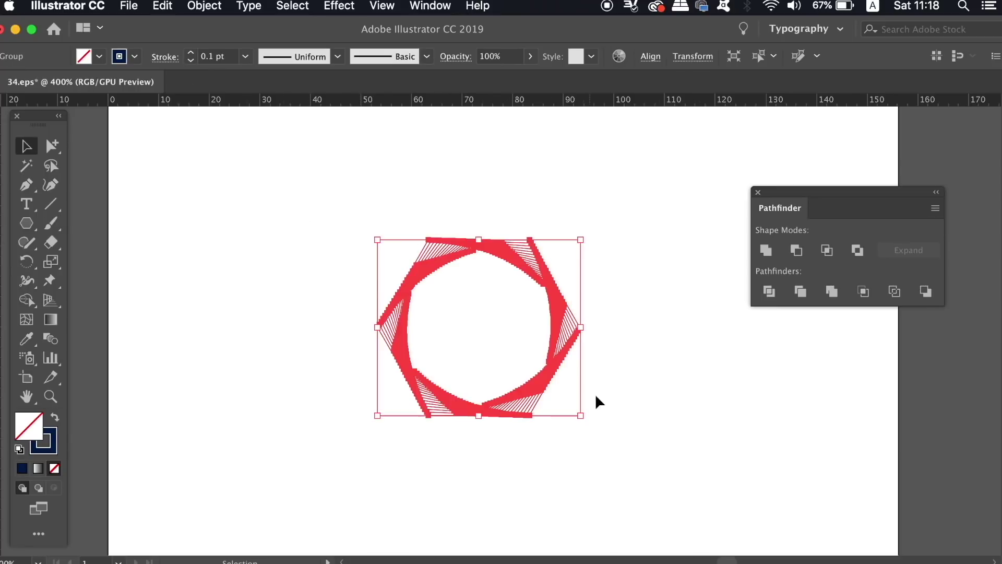
left_click(218, 5)
mouse_move(251, 347)
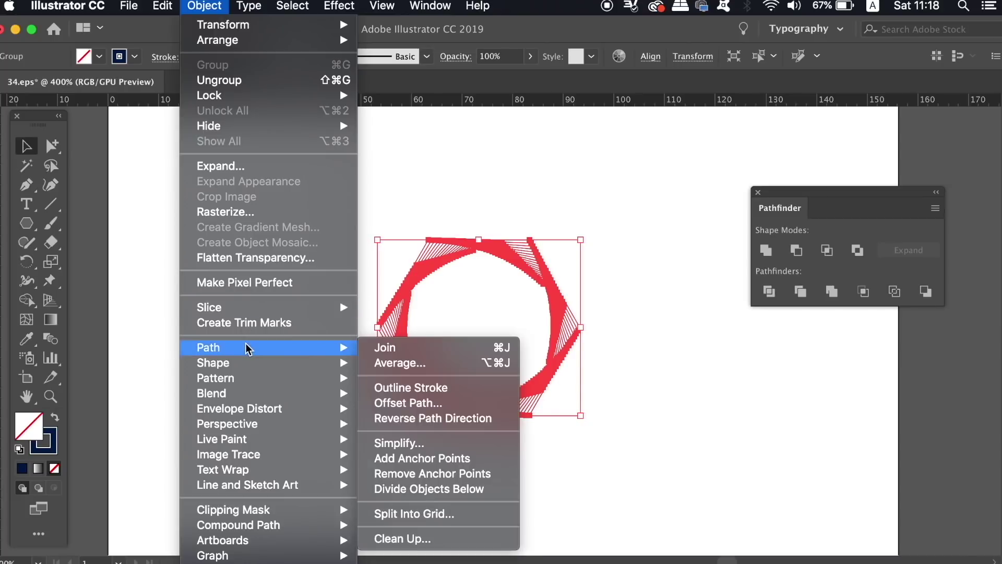
left_click(431, 387)
left_click(368, 302)
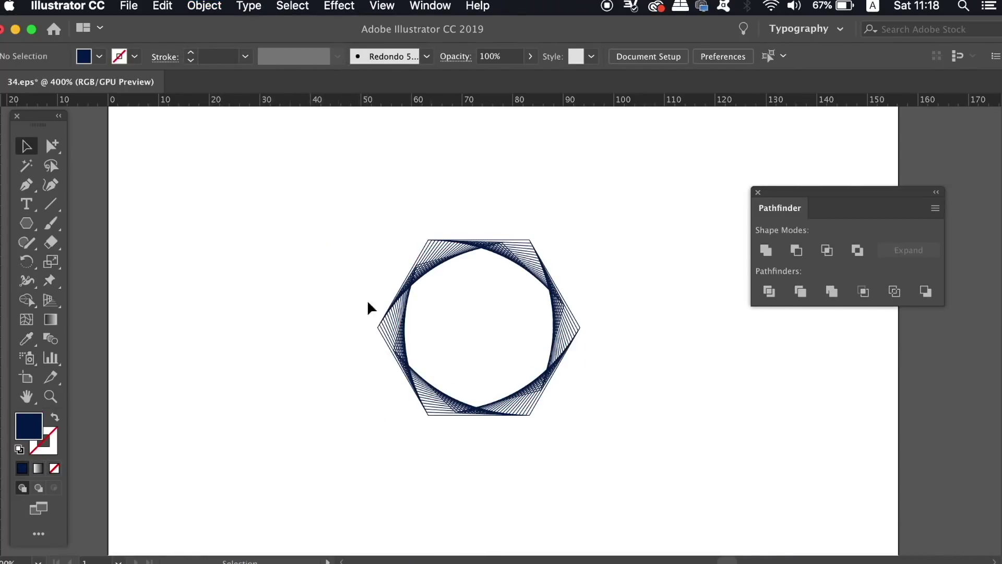
left_click(396, 335)
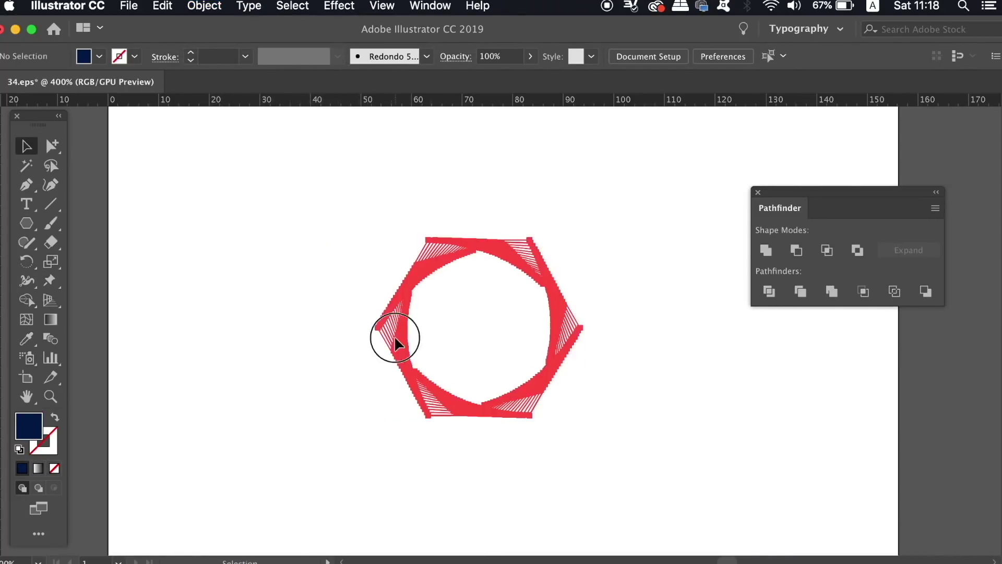
- Fill the hexagon ring with a gradient from a CMYK purple stop to a cyan stop
left_click(41, 472)
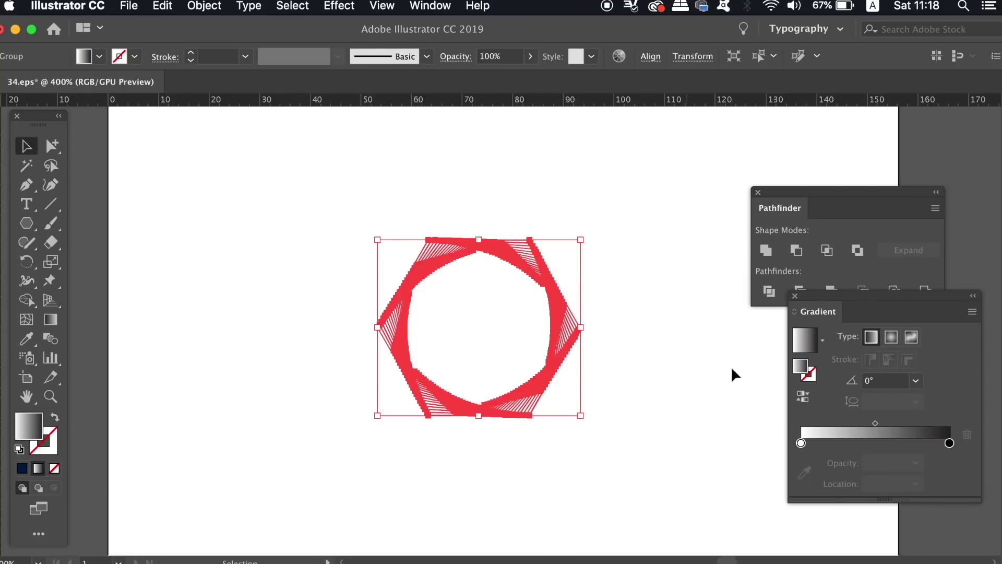
left_click(801, 444)
double_click(802, 444)
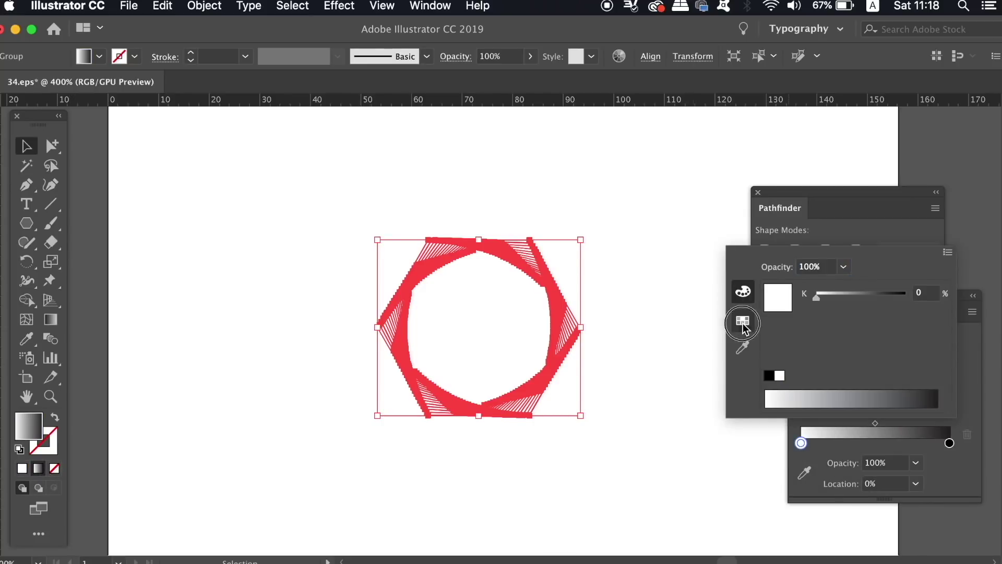
left_click(948, 252)
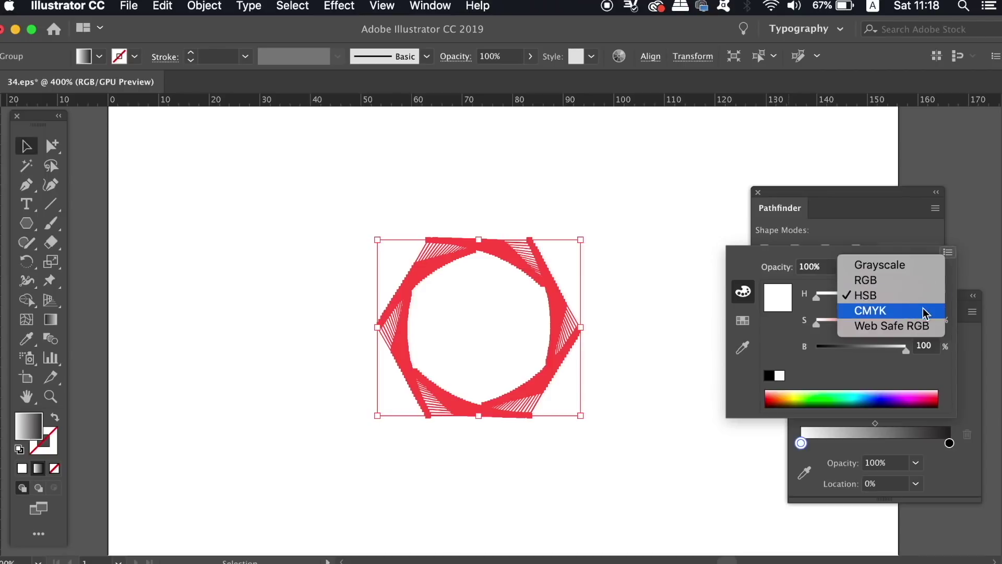
left_click(923, 309)
left_click_drag(825, 315, 879, 318)
left_click_drag(816, 296, 853, 295)
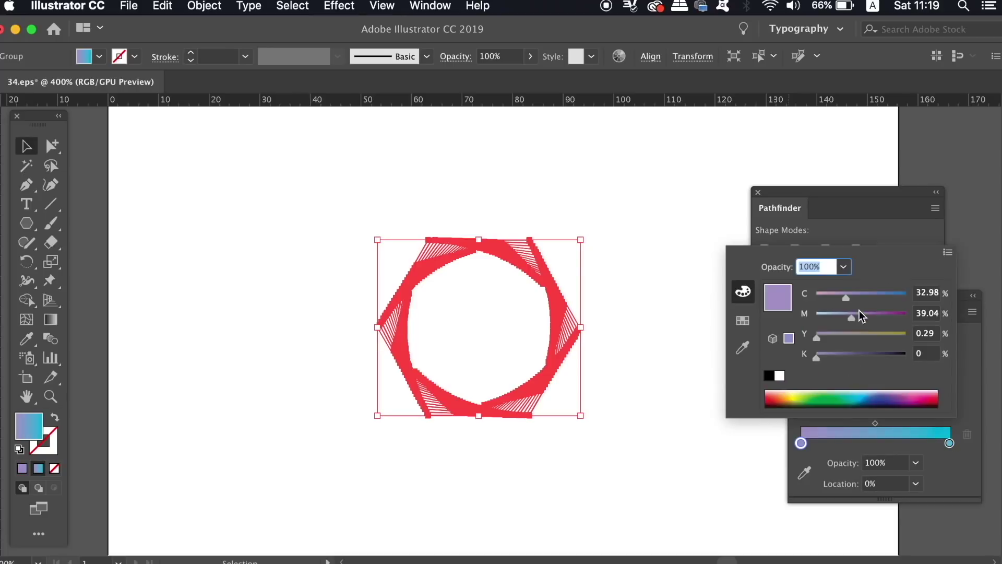
left_click_drag(875, 424, 883, 424)
- Angle the gradient diagonally across the hexagon with the Gradient tool, then deselect
left_click(574, 328)
left_click(575, 335)
key("g")
left_click_drag(376, 249, 436, 230)
left_click(26, 146)
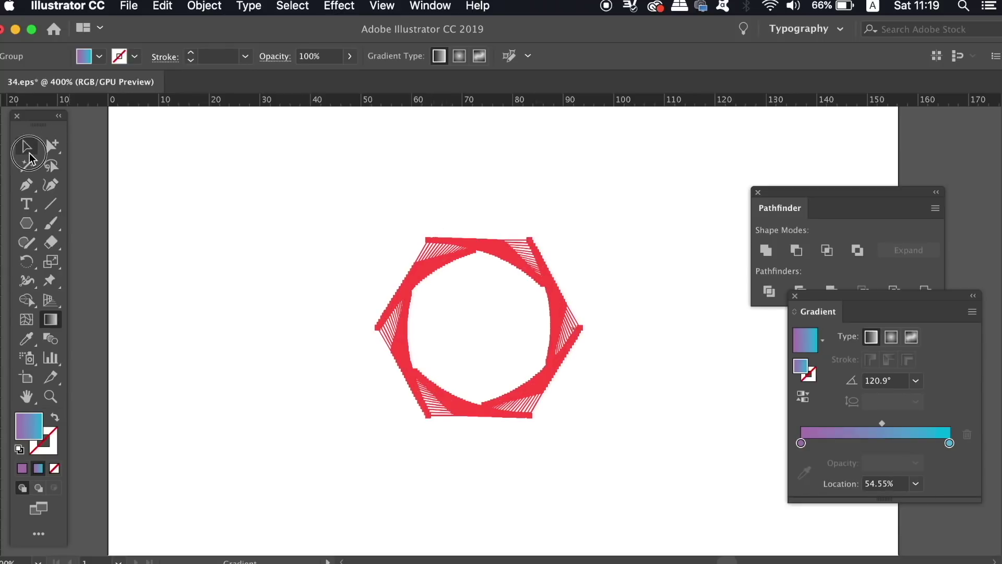
left_click(240, 175)
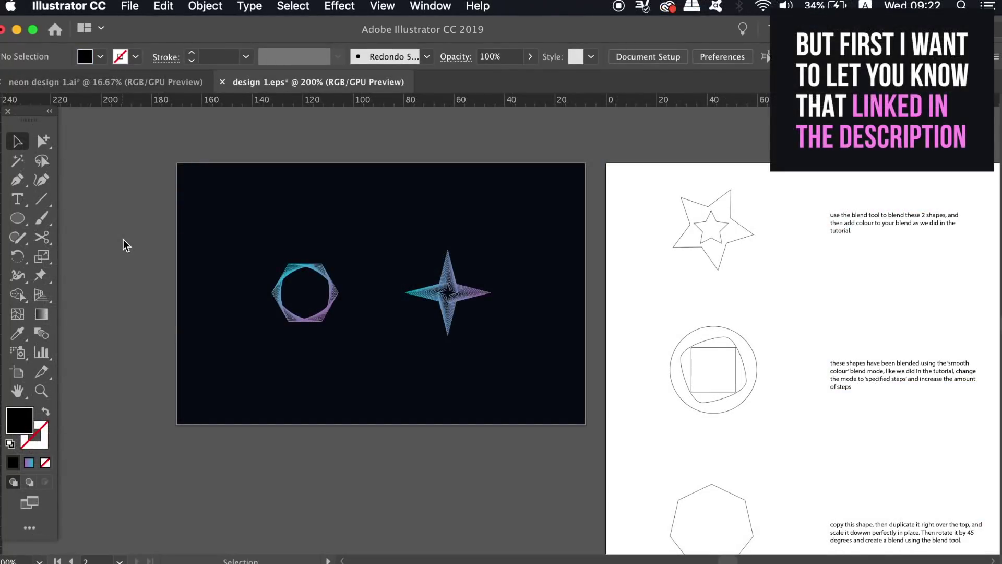
left_click_drag(637, 347, 319, 312)
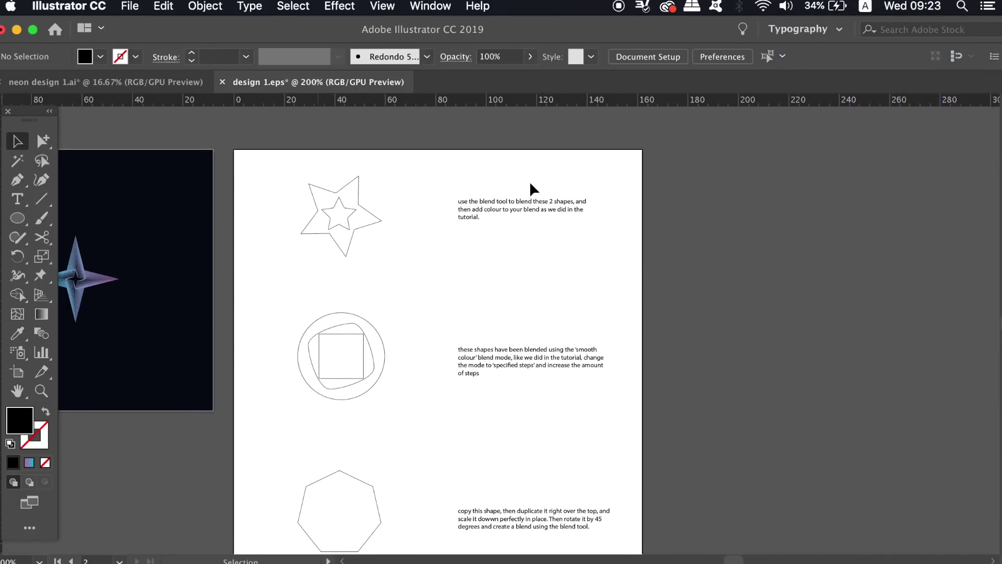
left_click(667, 393)
left_click_drag(668, 393, 672, 240)
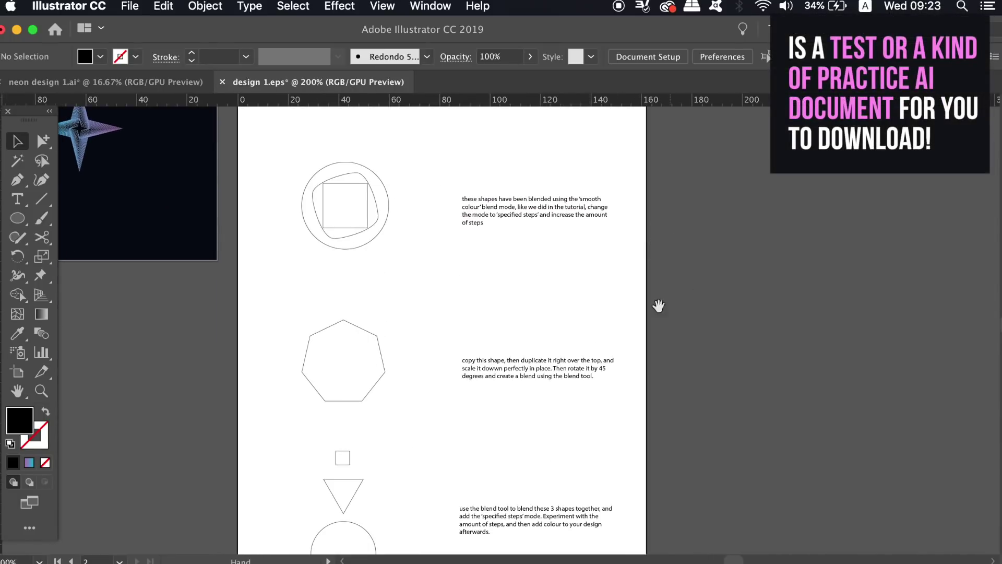
left_click_drag(657, 385, 638, 425)
left_click_drag(721, 331, 904, 380)
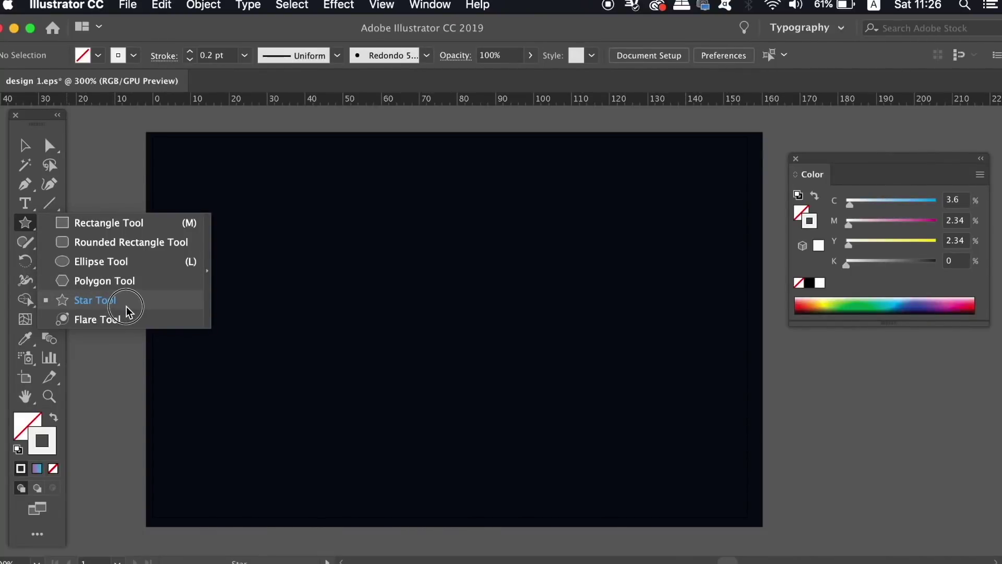
- Create a four-point star with Radius 1 of 70 px and Radius 2 of 20 px
left_click(134, 306)
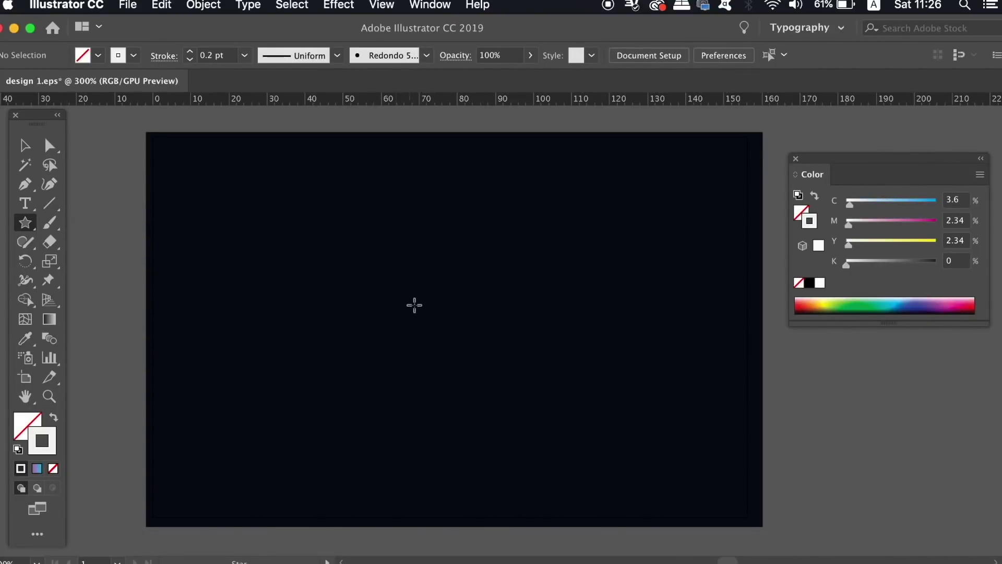
left_click(454, 327)
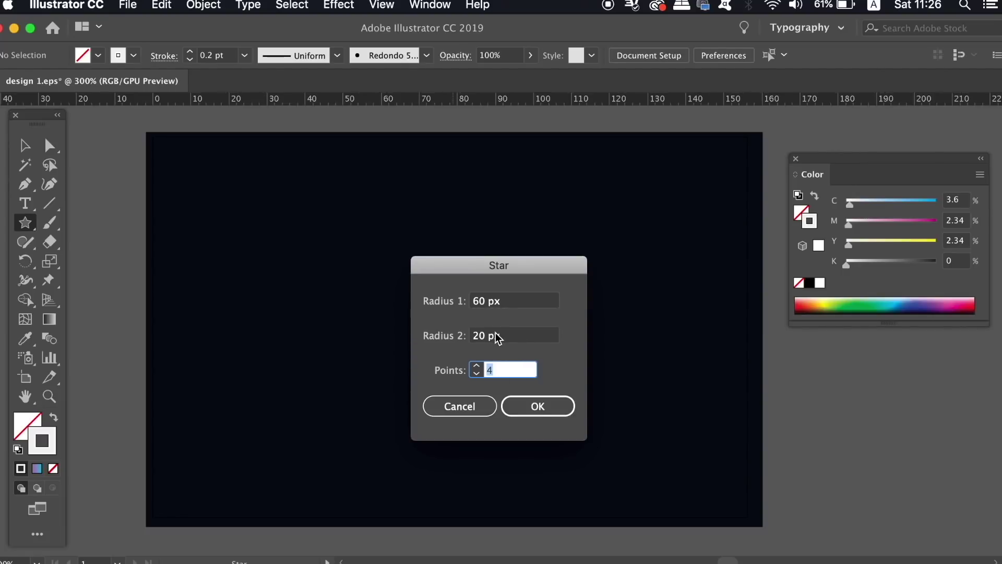
left_click(514, 301)
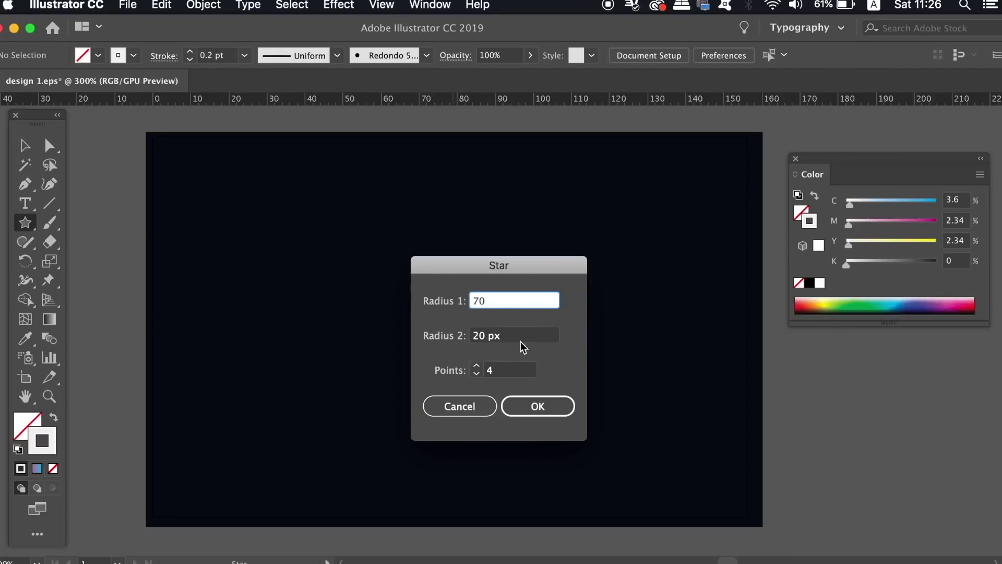
left_click(513, 405)
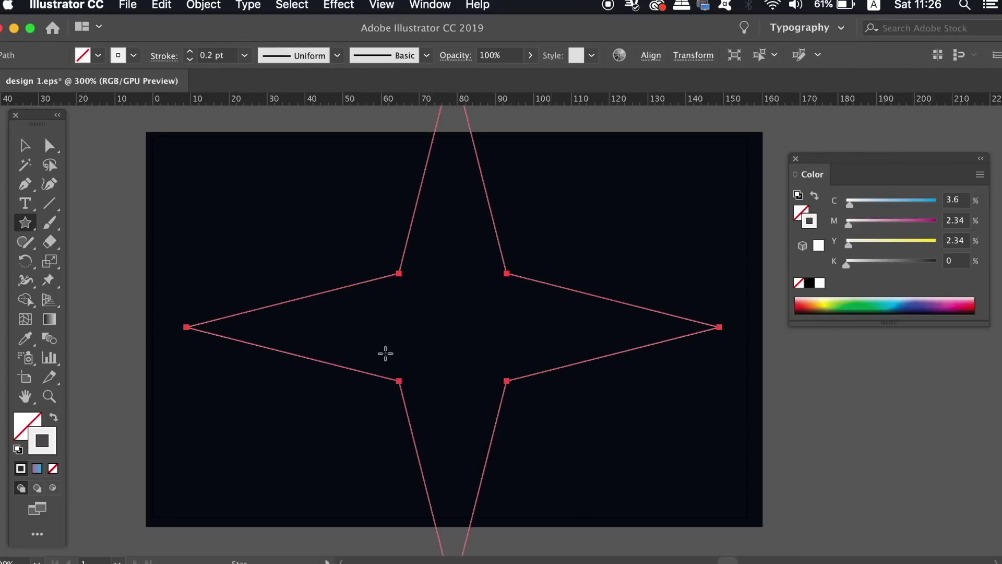
- Shrink the star, paste a copy in front scaled to about 55 px, and shrink the inner star further
key("v")
key("super+minus")
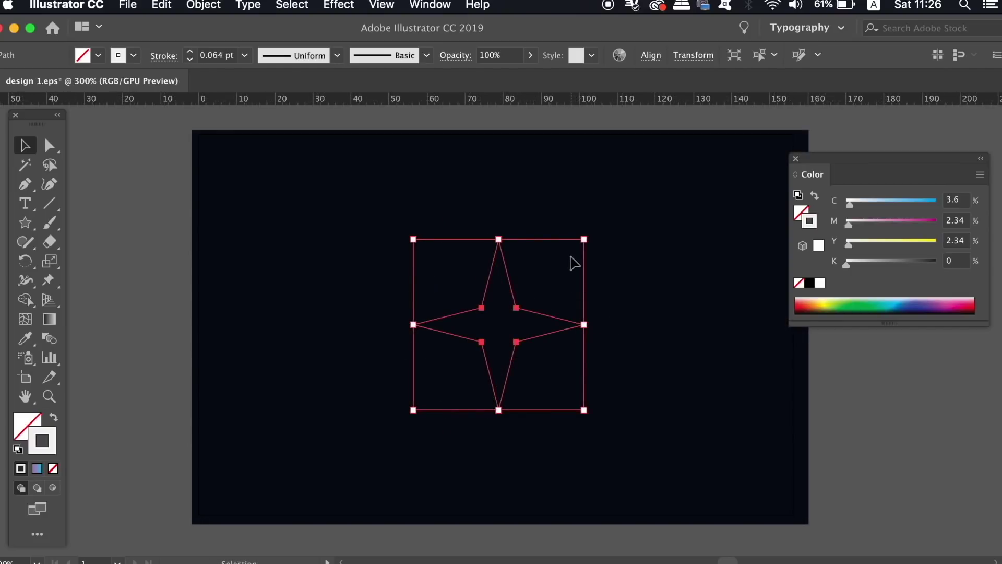
left_click_drag(585, 236, 555, 271)
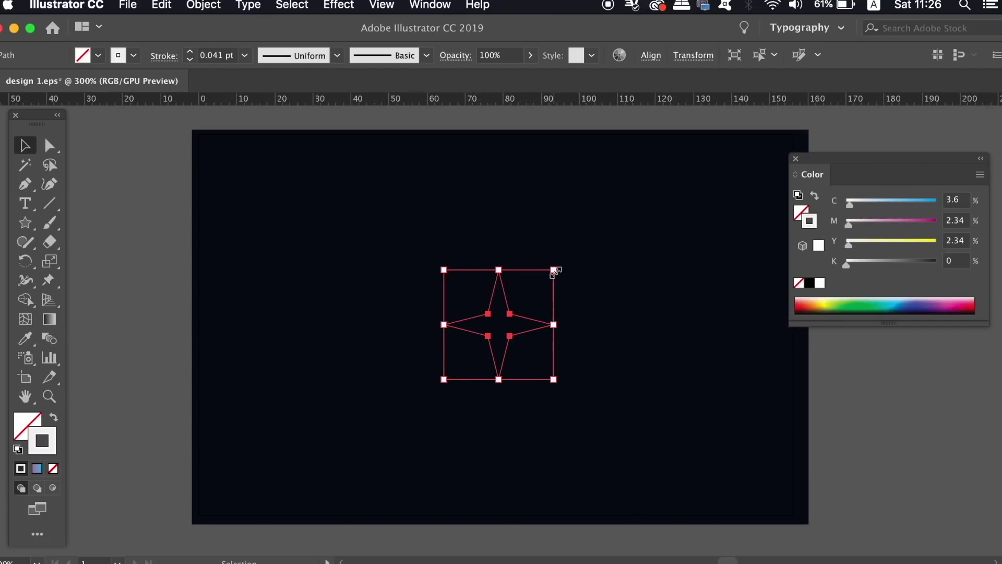
key("super+c")
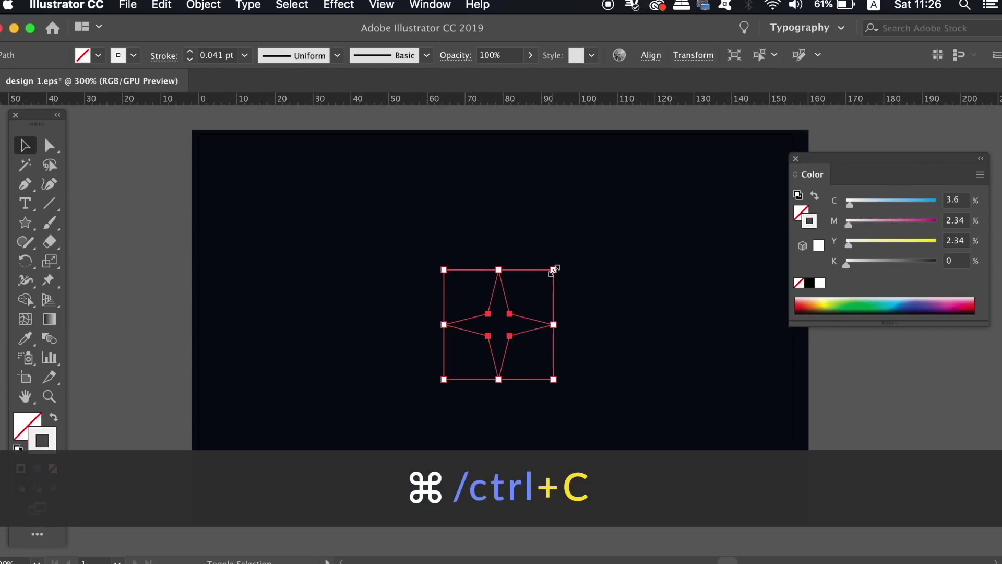
key("super+f")
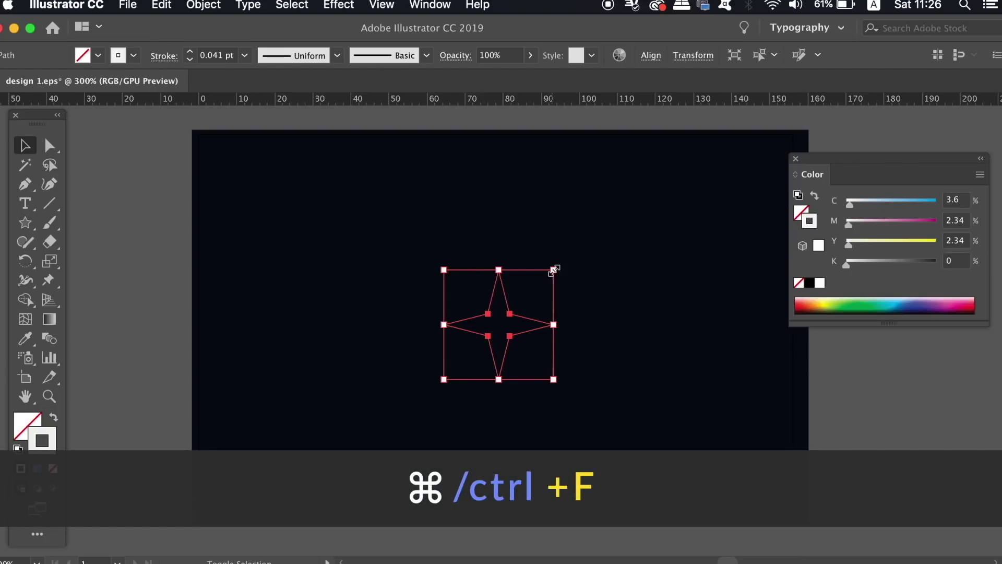
left_click_drag(553, 270, 773, 189)
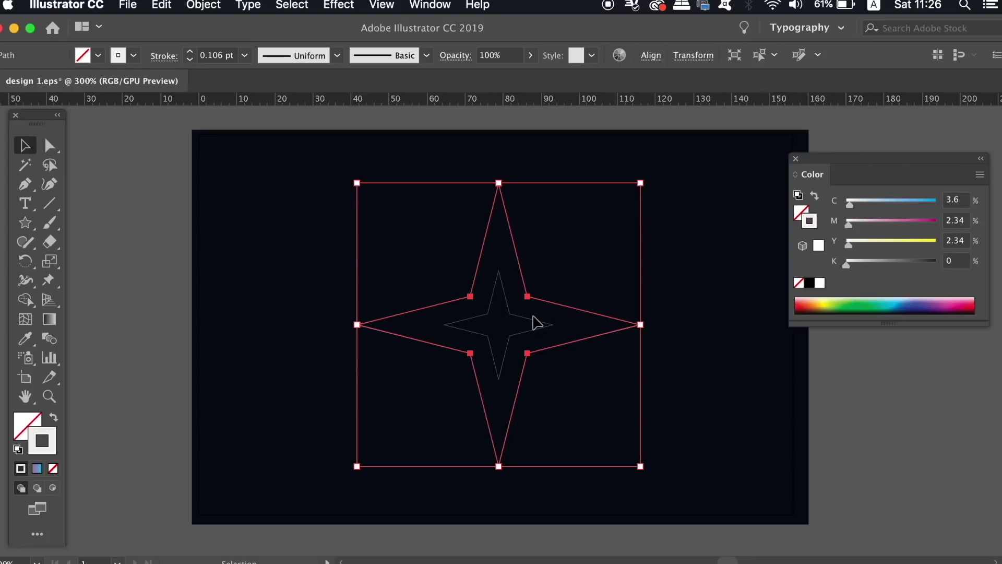
left_click(536, 322)
left_click_drag(552, 271, 532, 291)
left_click(387, 233)
- Select both stars and set their stroke weight to 0.05 pt
left_click_drag(387, 233, 589, 374)
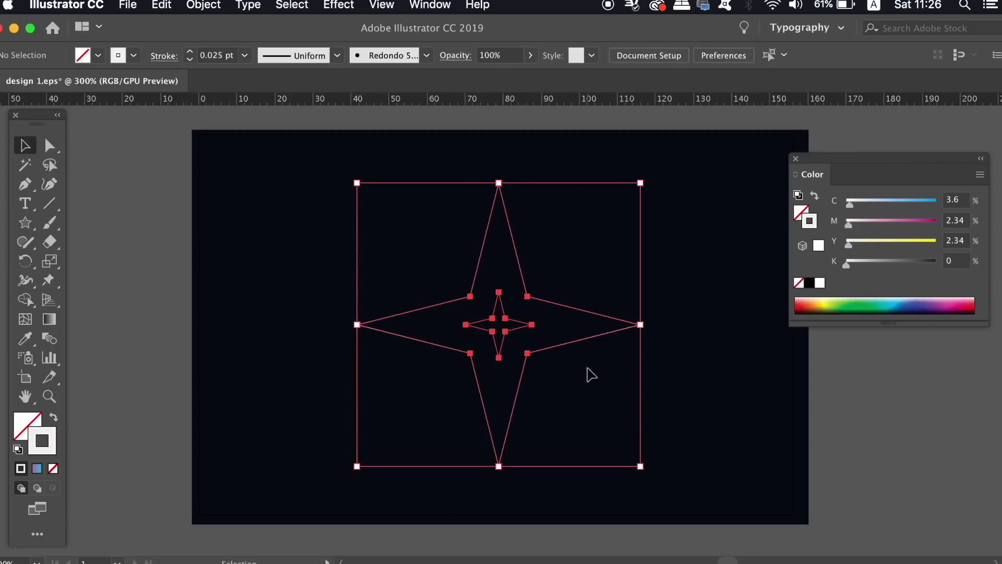
left_click(224, 55)
type("0.15")
key("Return")
double_click(224, 55)
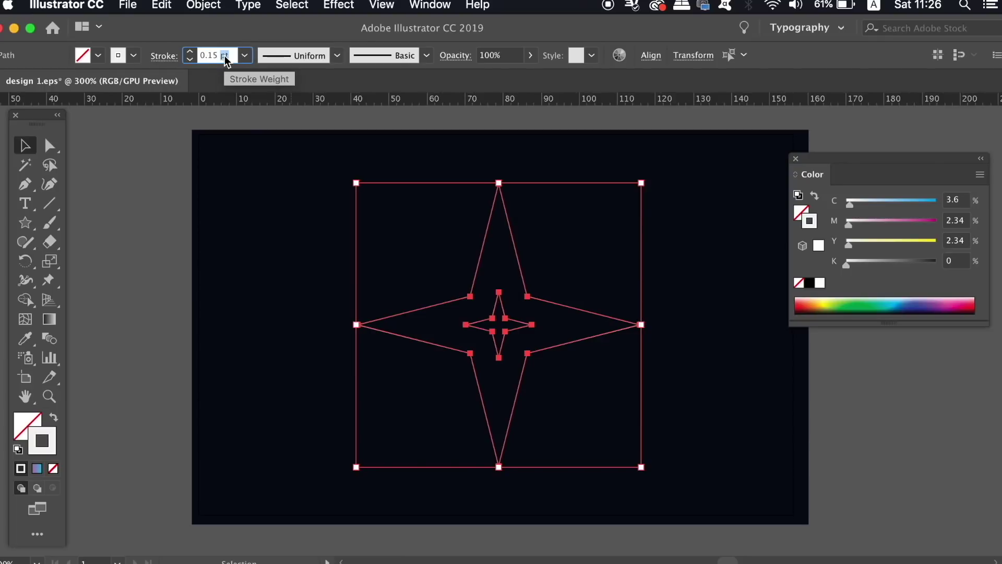
type("0.05")
key("Return")
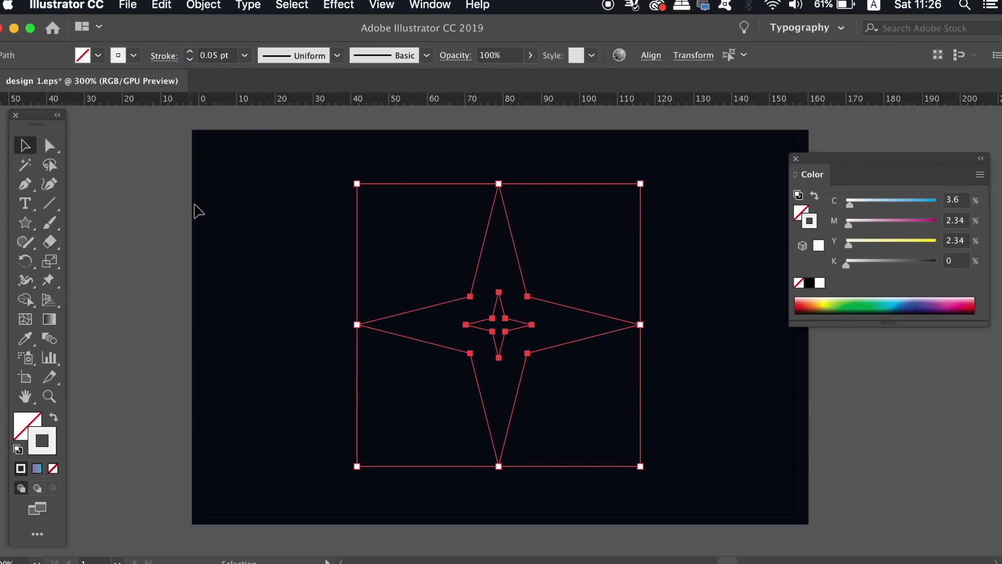
left_click(349, 219)
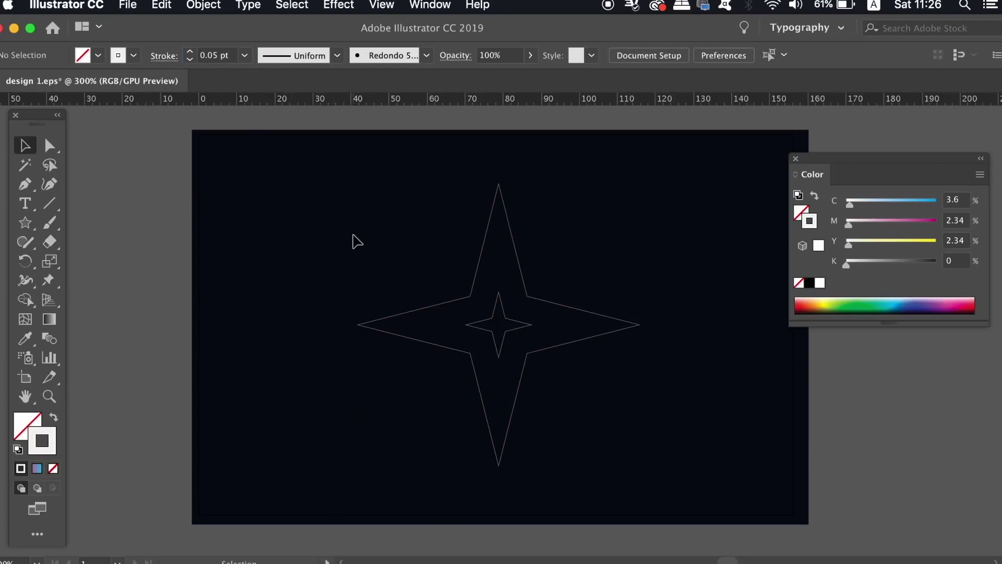
- Blend the inner star with the outer star and preview 18 Specified Steps
left_click(47, 340)
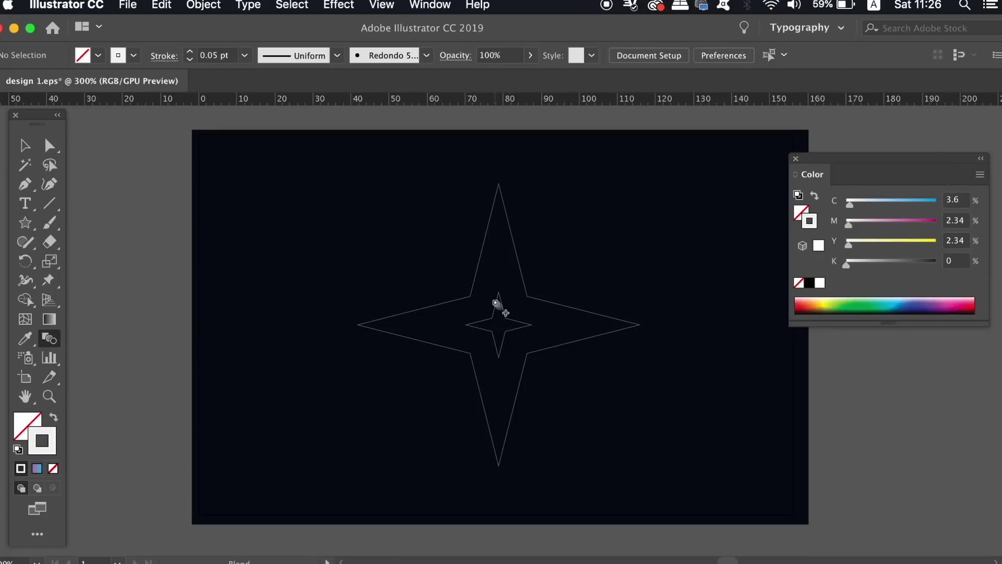
left_click(497, 303)
key("Return")
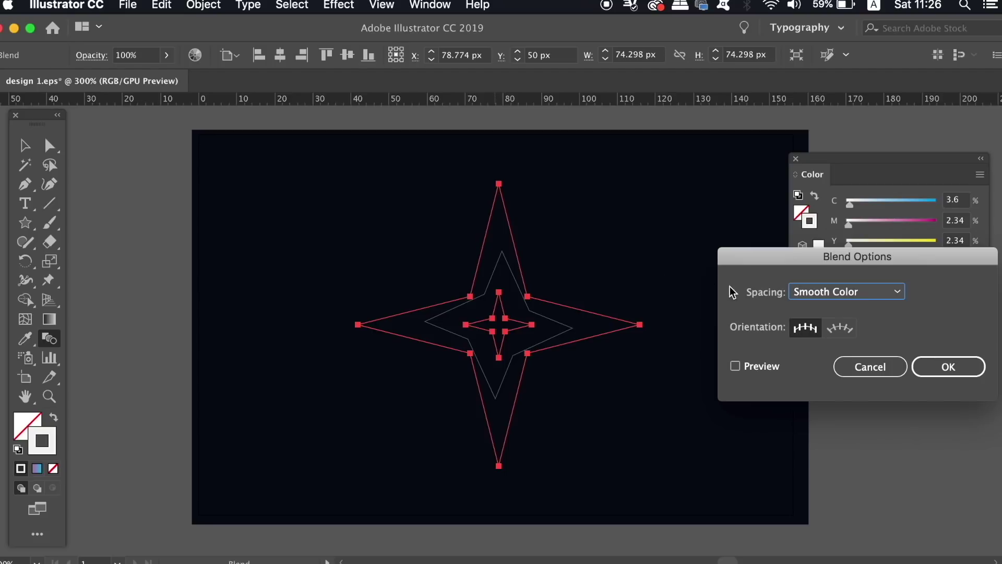
left_click(884, 296)
left_click(874, 332)
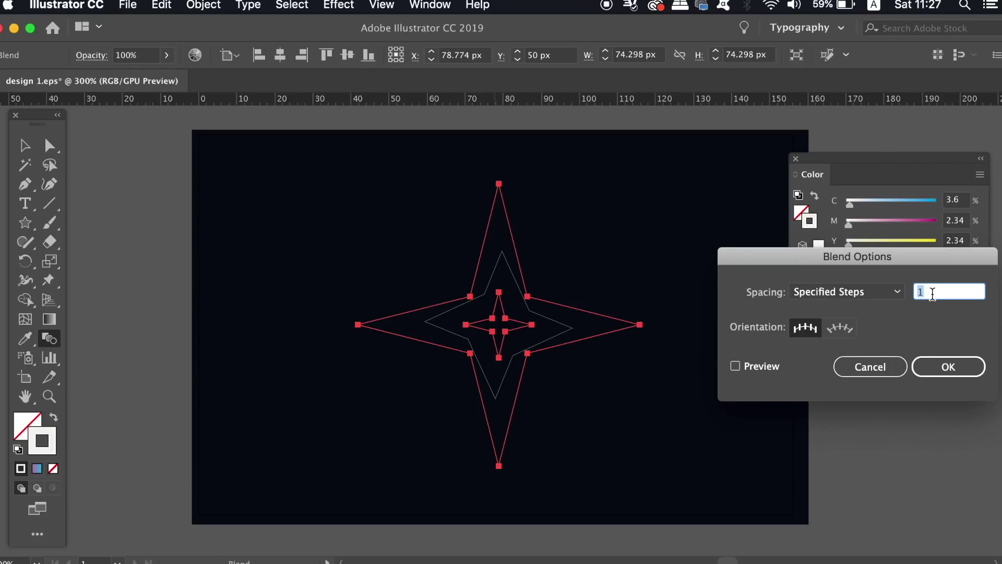
type("18")
left_click(762, 367)
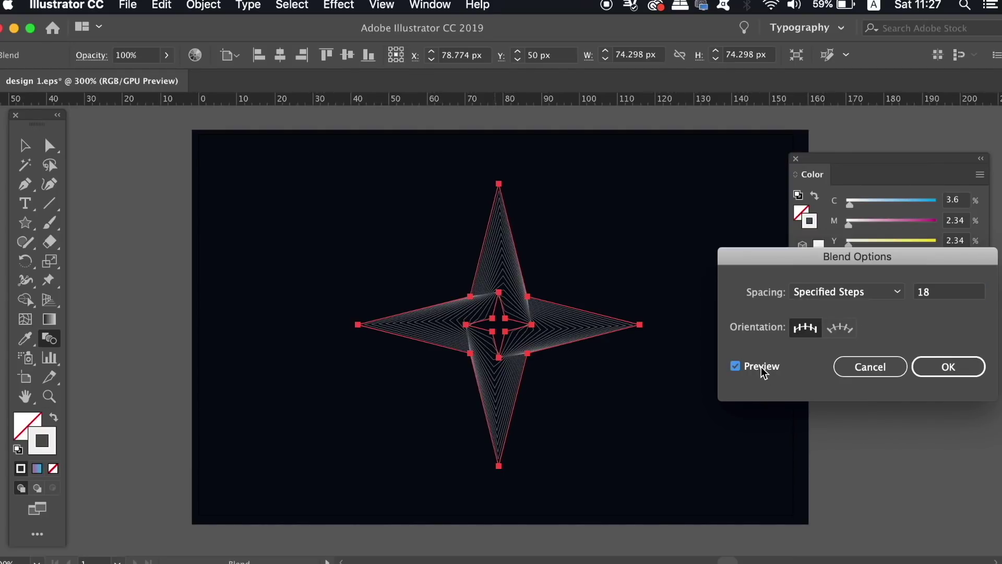
- Change the blend to 22 specified steps, confirm it, and deselect the star
double_click(931, 297)
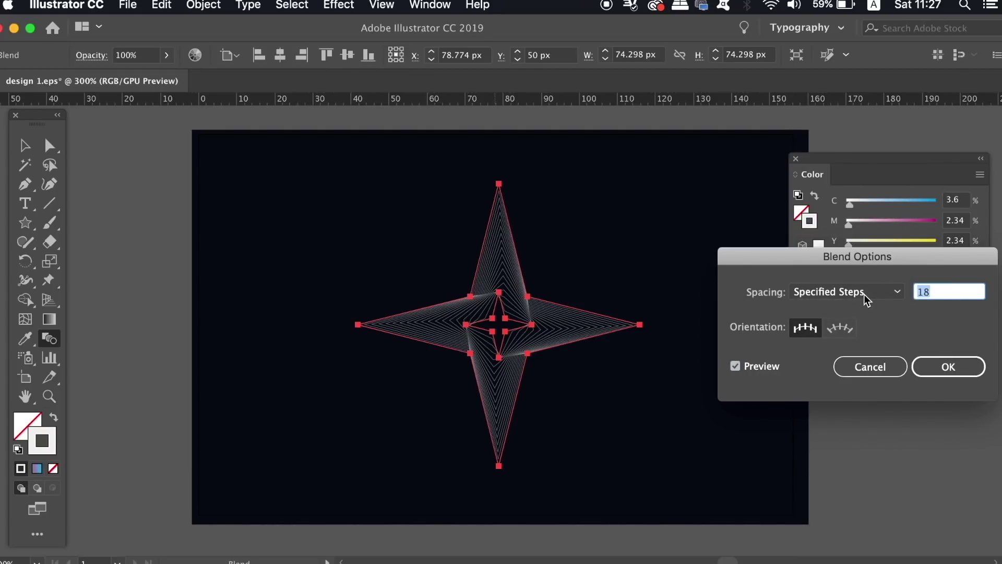
left_click(770, 365)
left_click(768, 365)
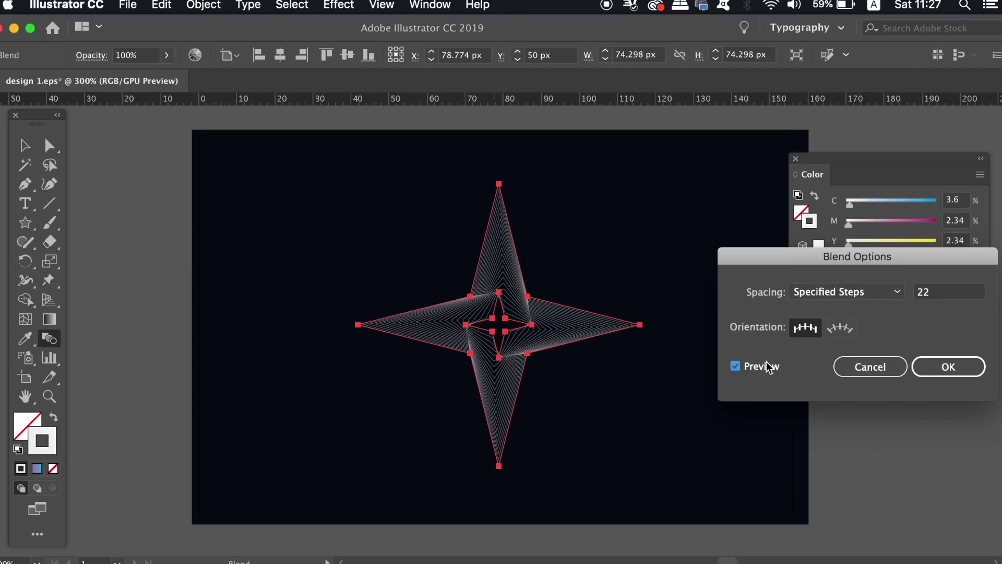
left_click(949, 367)
key("v")
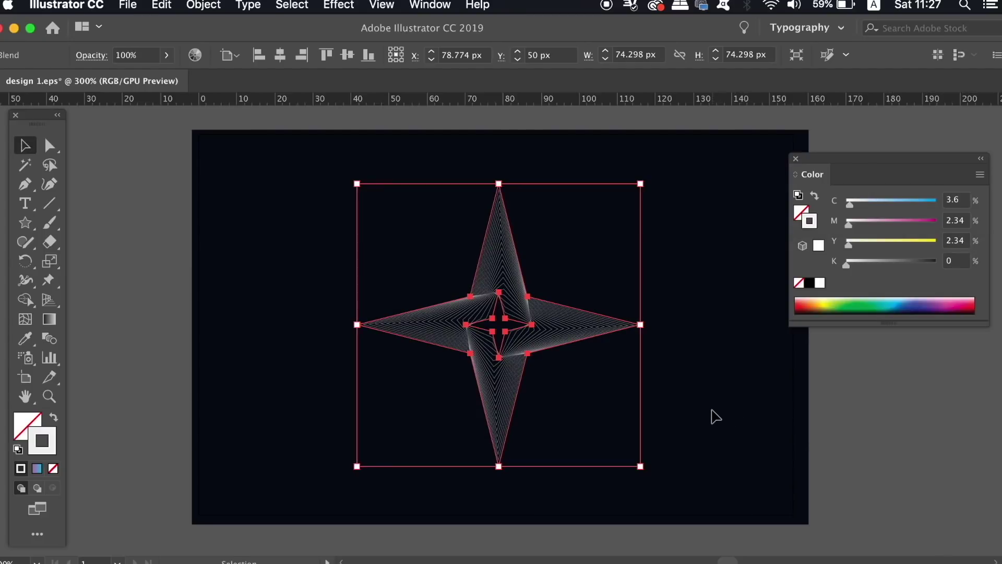
left_click(715, 417)
key("super+minus")
key("super+minus")
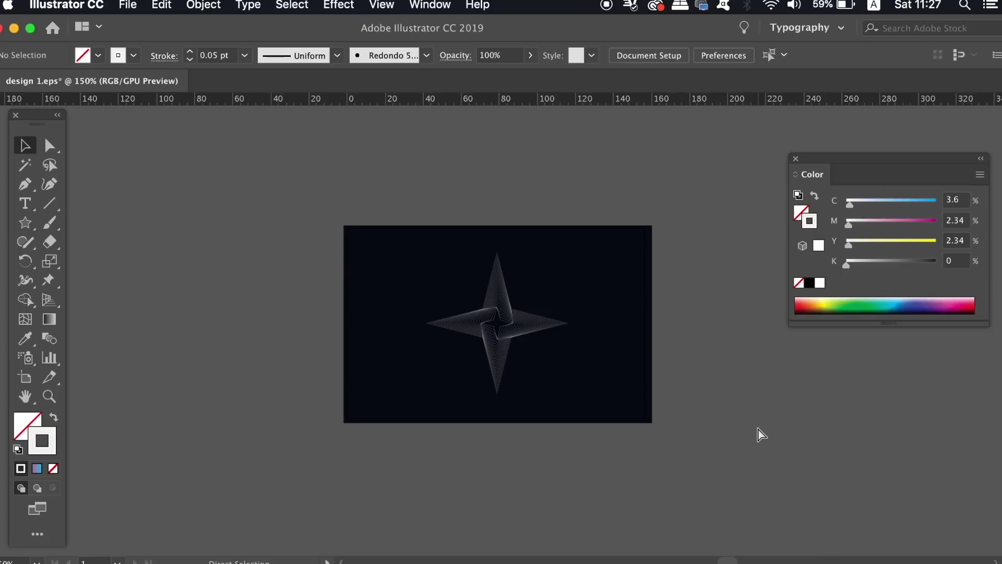
- Expand the star blend into separate line paths via Object > Expand
key("super+equal")
key("super+equal")
key("super+equal")
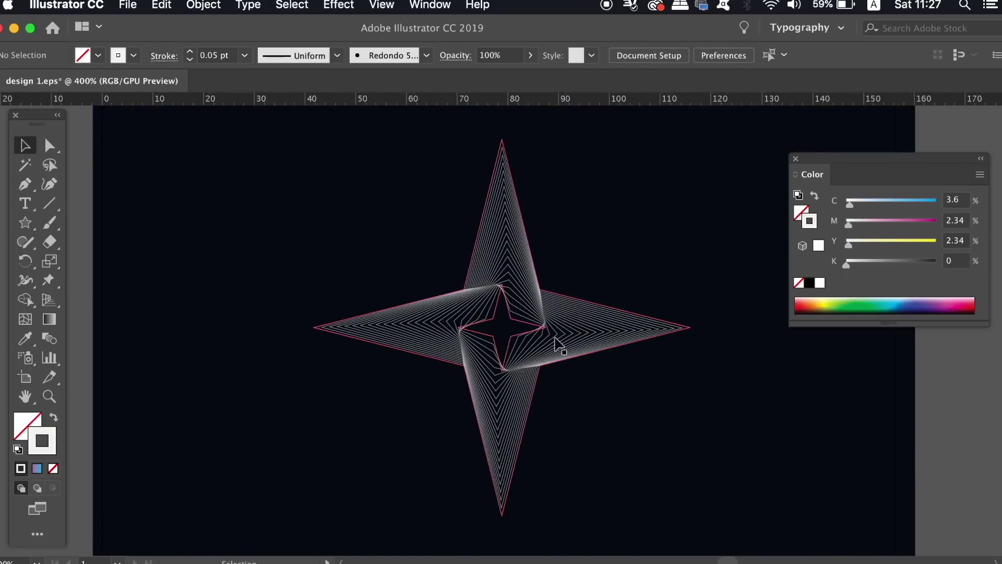
left_click(556, 337)
left_click(796, 158)
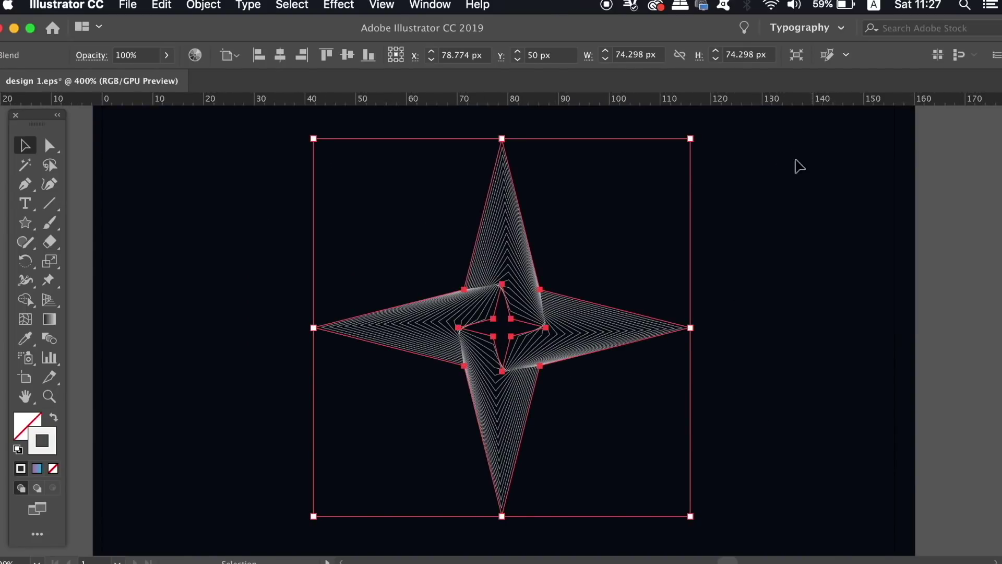
left_click(203, 5)
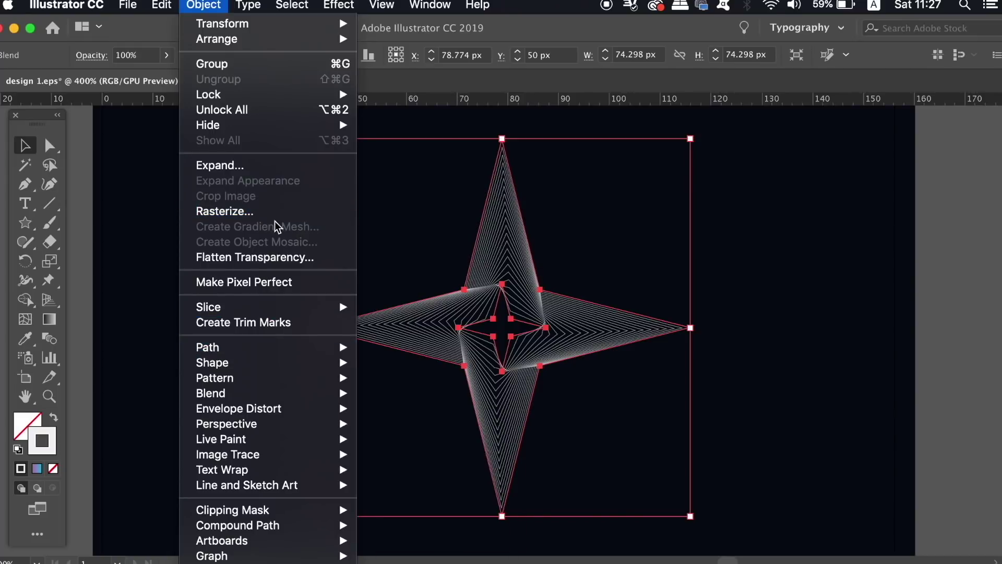
left_click(291, 166)
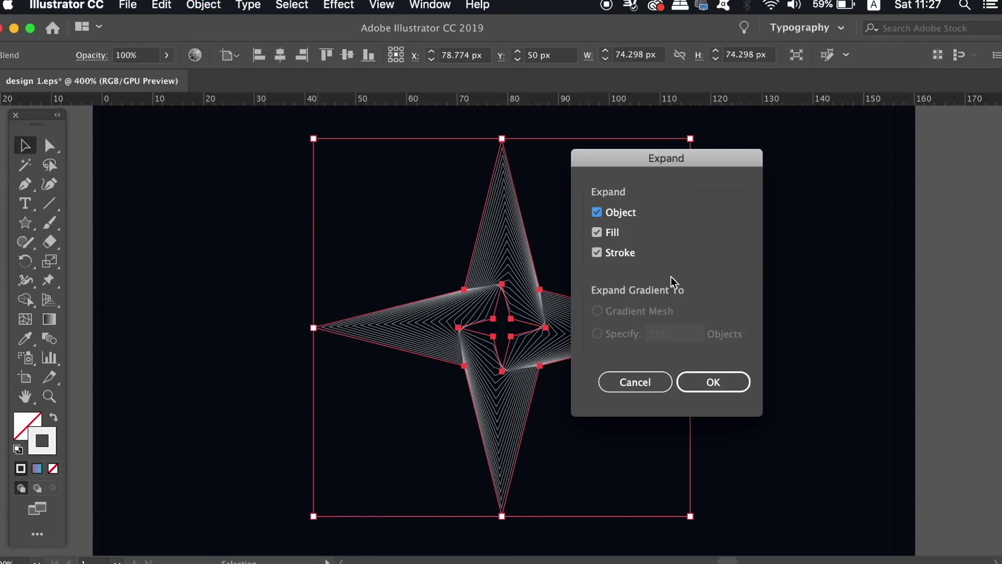
left_click(720, 374)
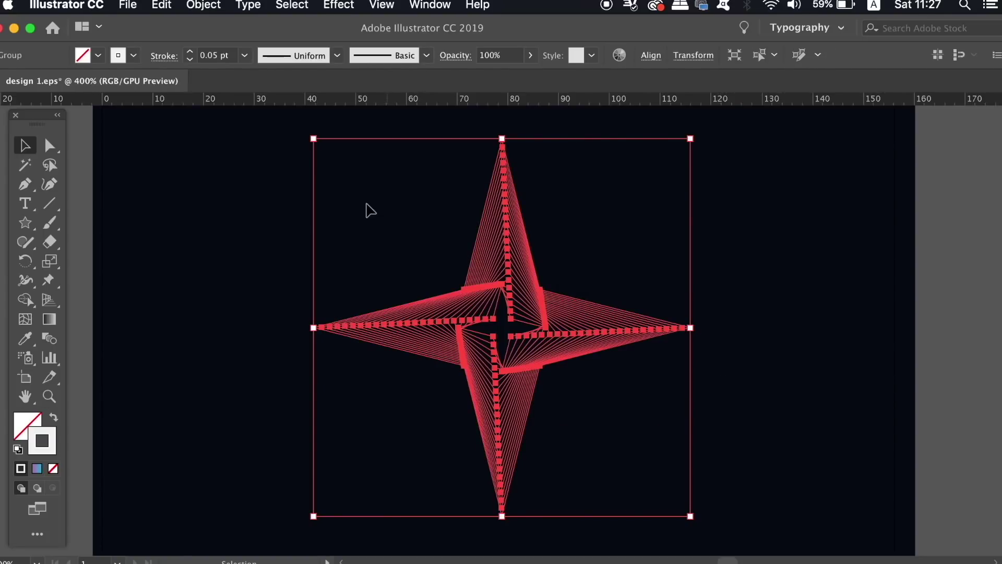
- Set the expanded lines' stroke weight to 0.1 pt and deselect them
left_click(230, 56)
type("0.1")
key("Return")
left_click(213, 234)
key("super+minus")
key("super+minus")
key("super+equal")
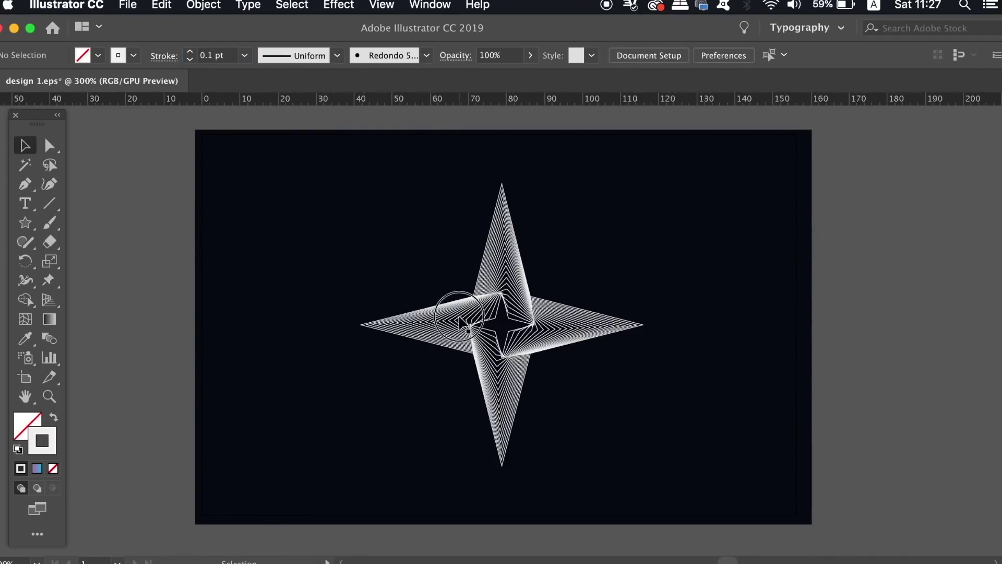
- Apply the purple-to-cyan gradient to the star group's strokes and adjust its direction
left_click(466, 324)
left_click(36, 470)
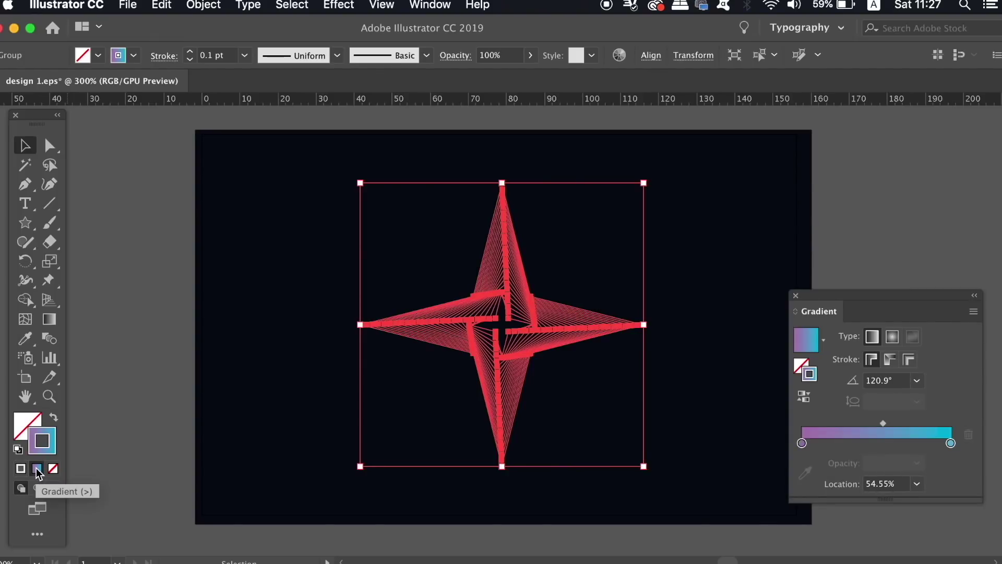
key("g")
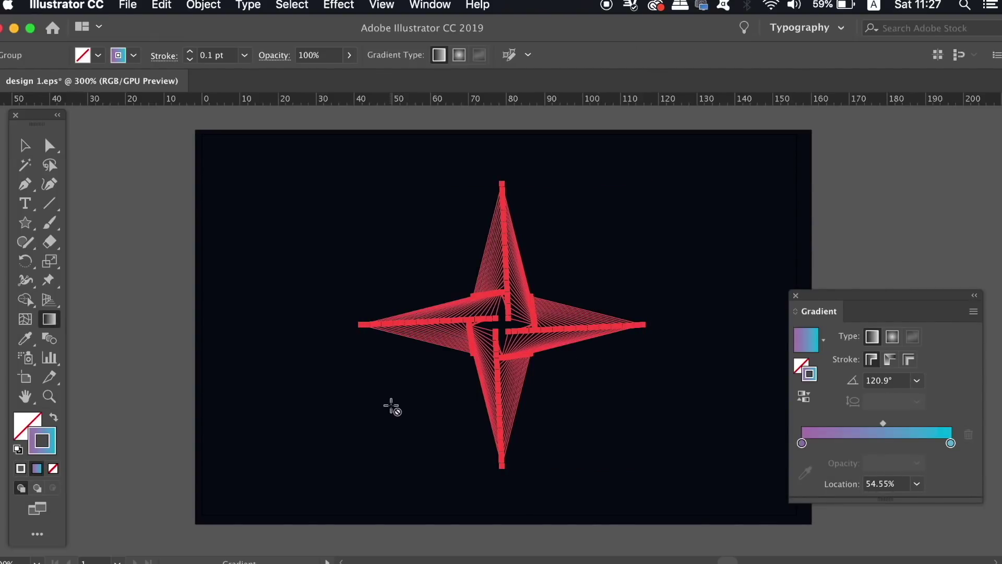
left_click_drag(556, 345, 612, 431)
- Convert the gradient strokes into filled shapes with Object > Path > Outline Stroke
left_click(216, 4)
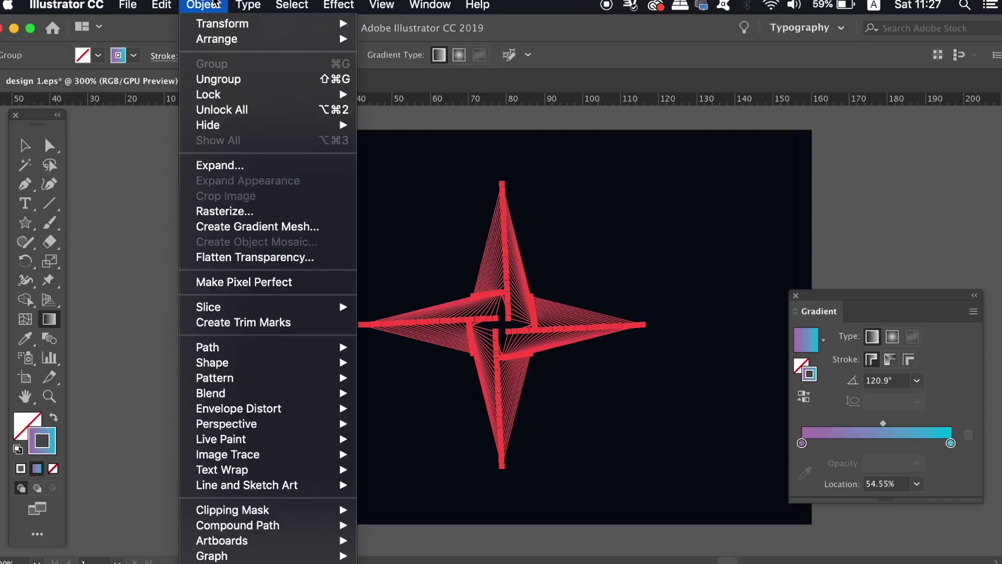
mouse_move(284, 357)
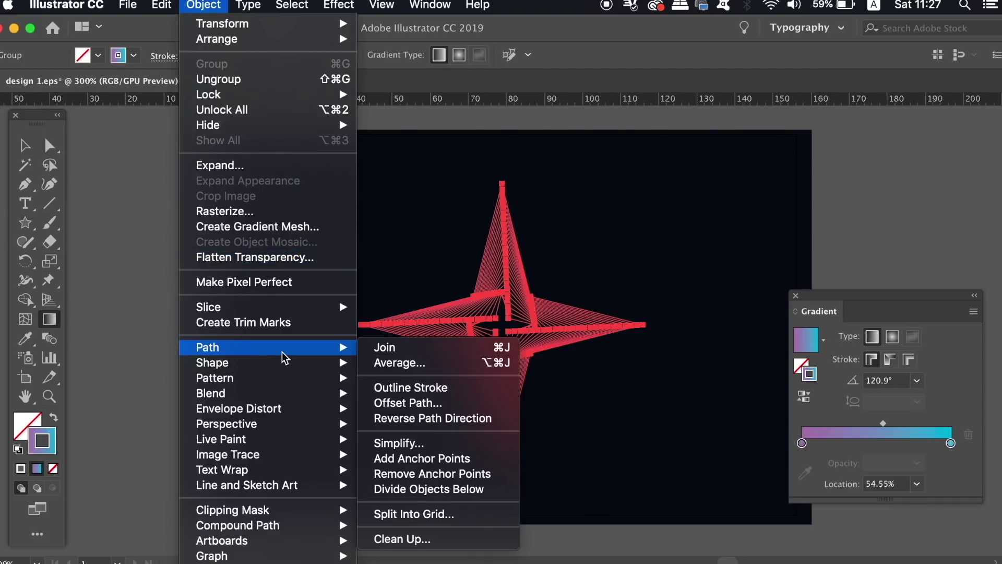
left_click(487, 392)
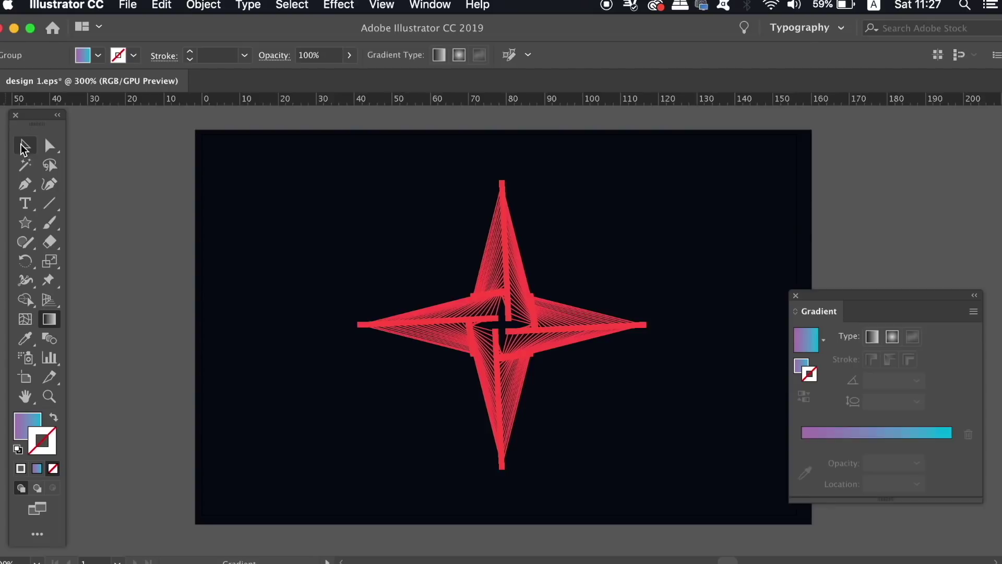
left_click(23, 148)
left_click(437, 190)
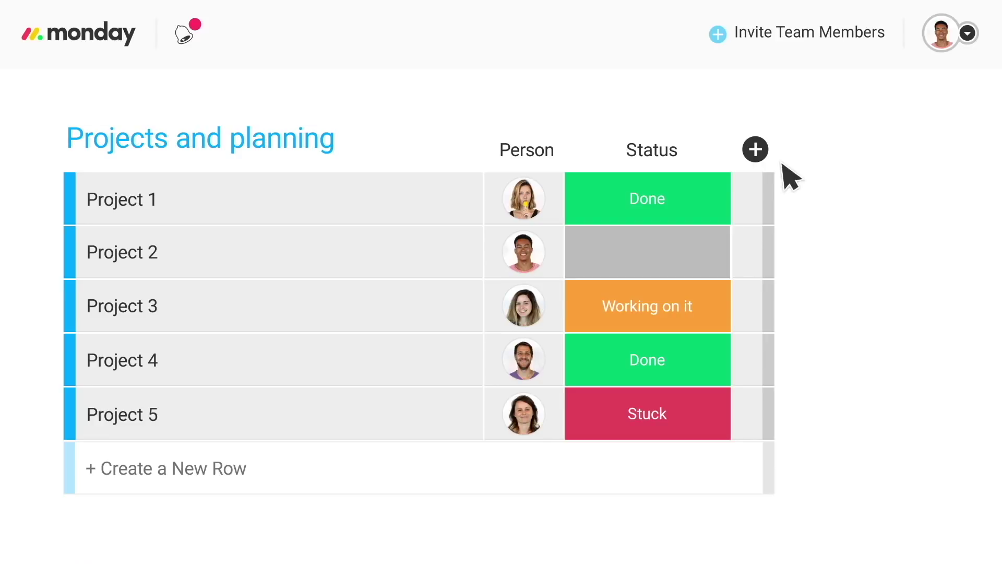
- Add a Rating column, giving Project 1 three stars and Project 3 five stars
left_click(754, 150)
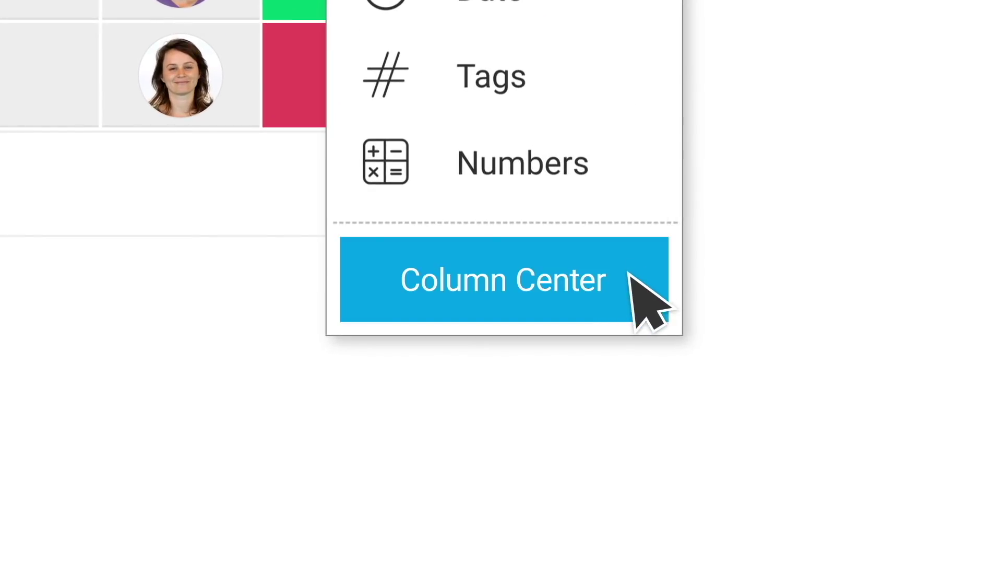
left_click(629, 273)
scroll(501, 318, "down", 5)
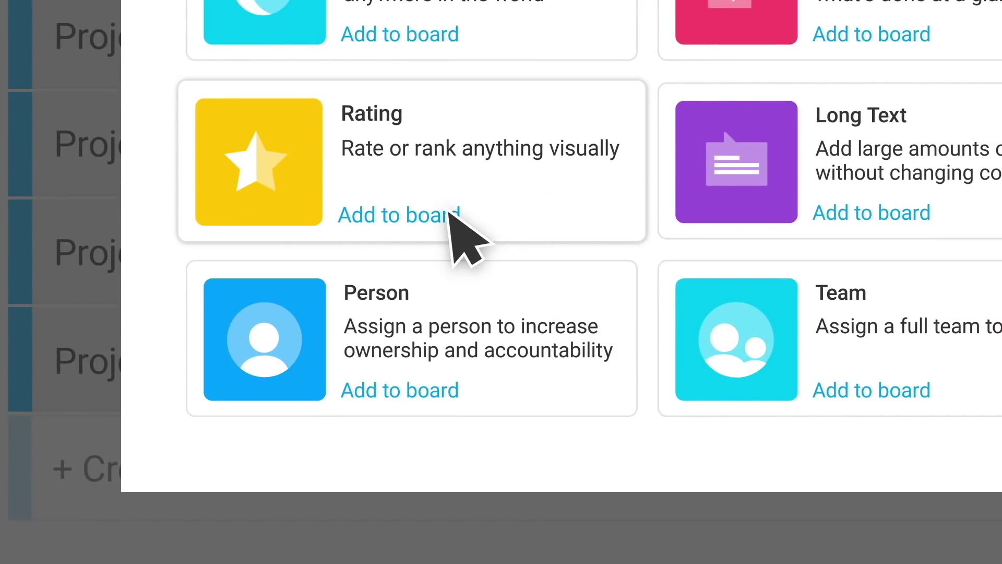
left_click(450, 214)
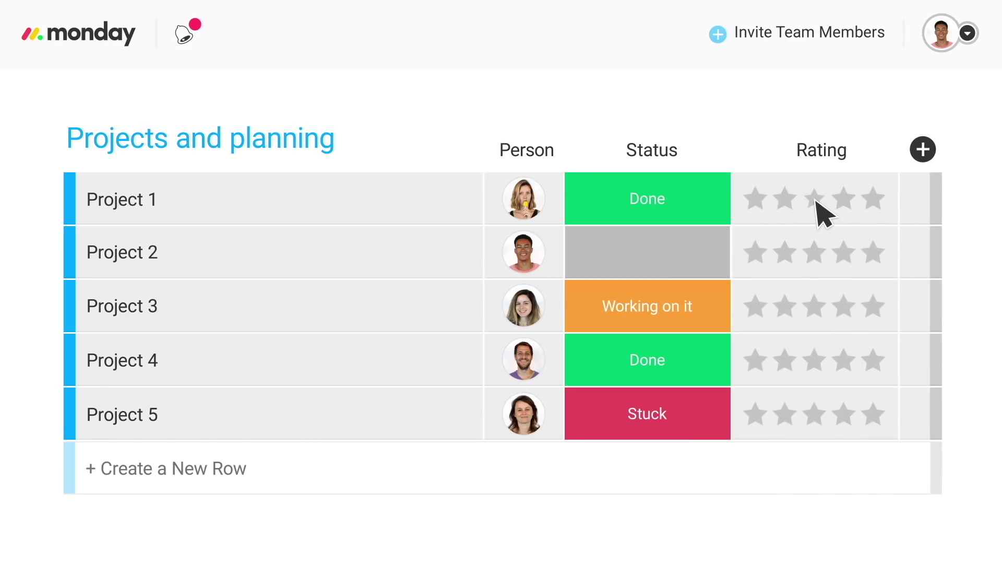
left_click(816, 200)
left_click(873, 306)
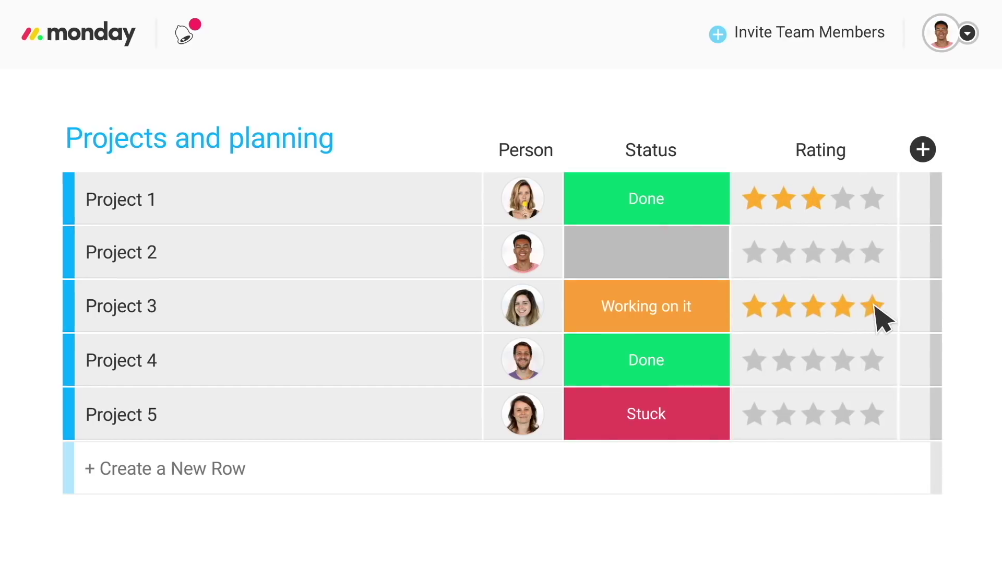
- Set Project 3's location to Broadway, NY and add a Files view to the board
type("Broadway")
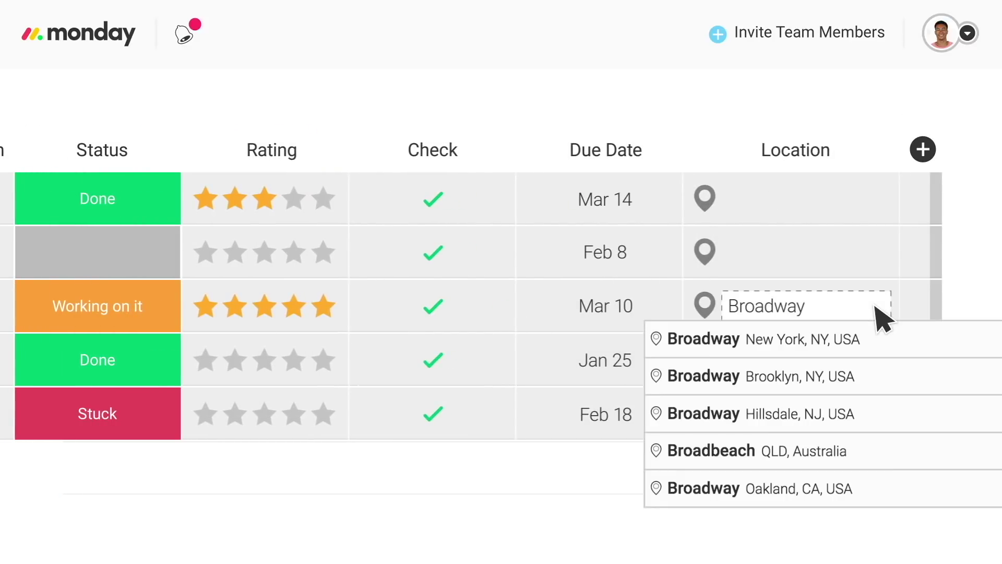
left_click(864, 341)
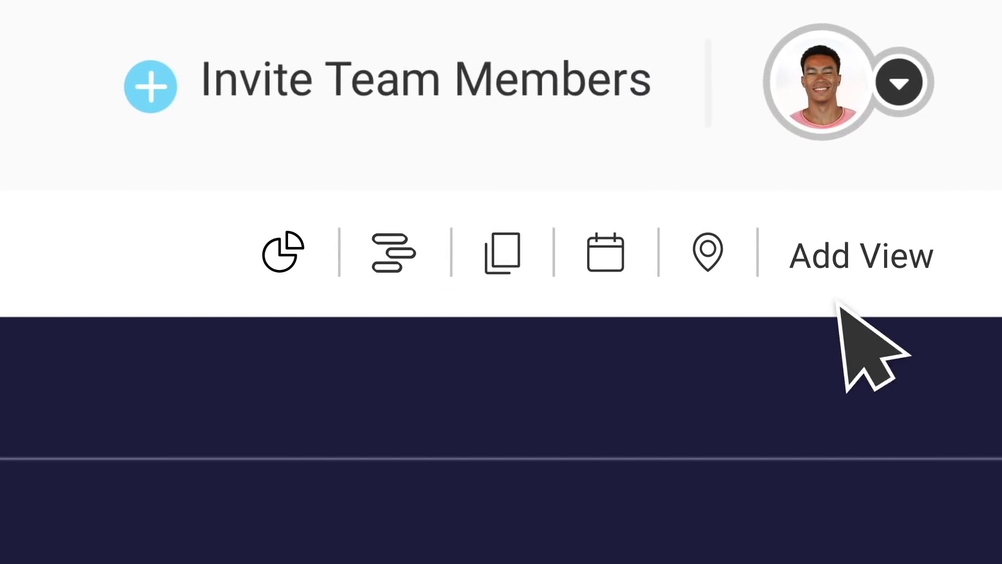
left_click(825, 264)
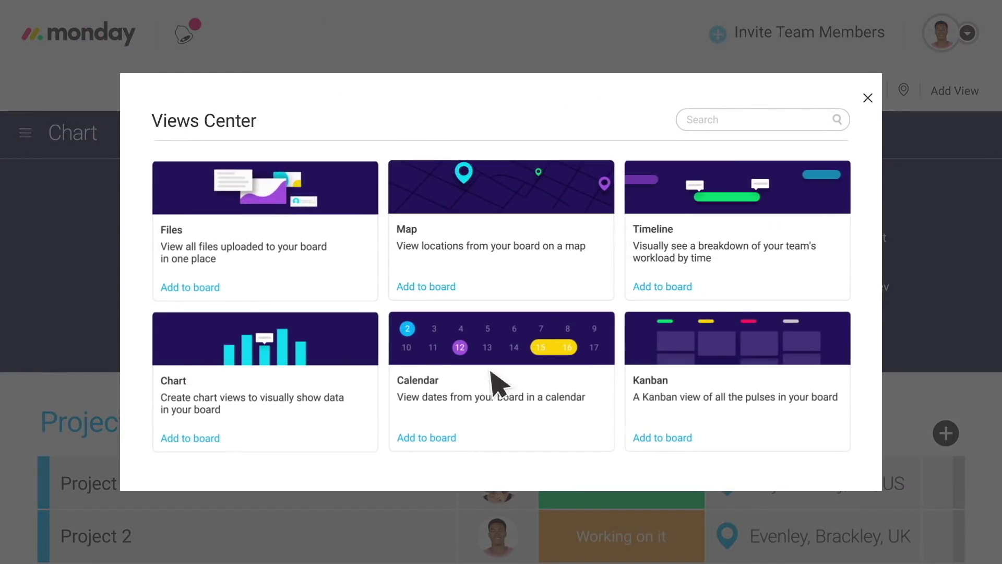
left_click(226, 285)
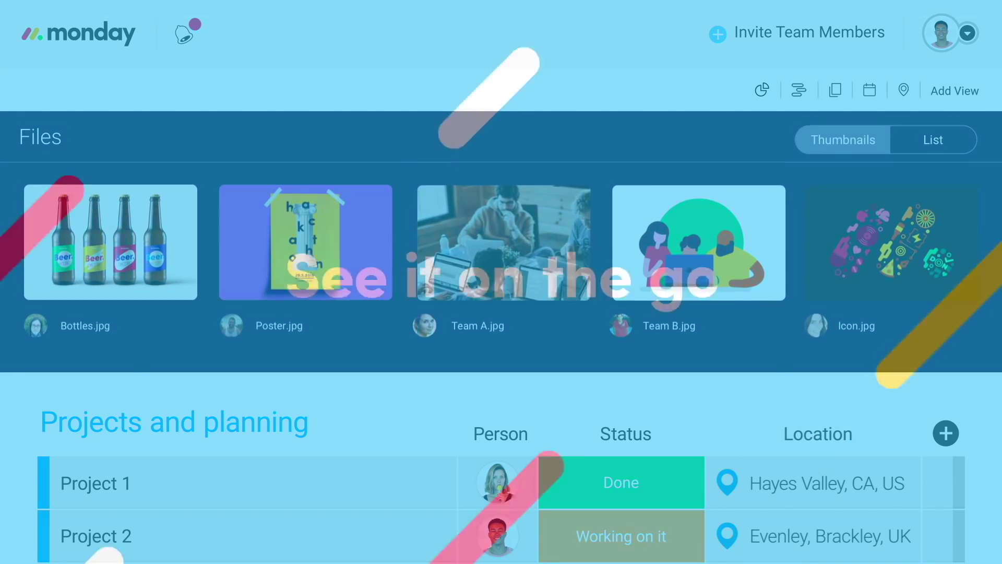